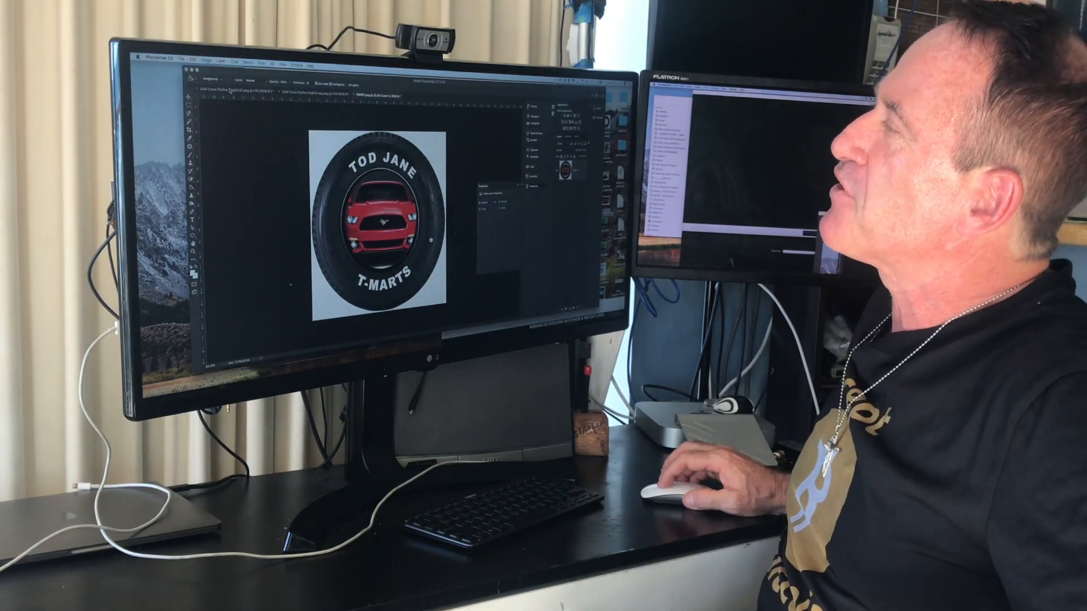
Switch to the Gold Coast Skyline (night) 01.png document with its stormy sky
left_click(229, 90)
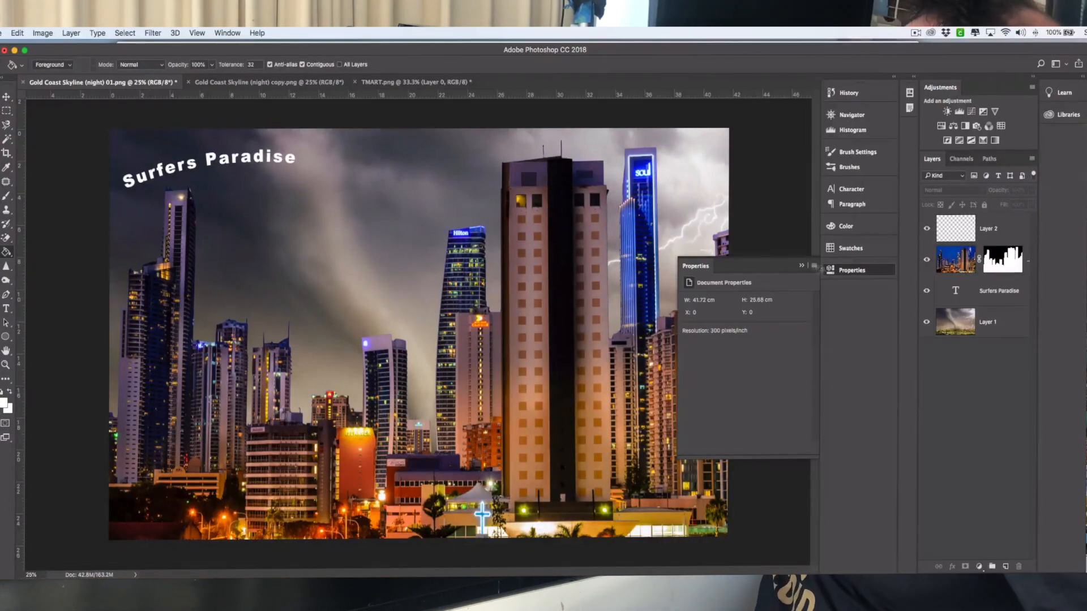
Close the Properties panel, check the skyline and TMART tabs, and open Transparent - Tyre.png and the Mustang JPG
left_click(802, 267)
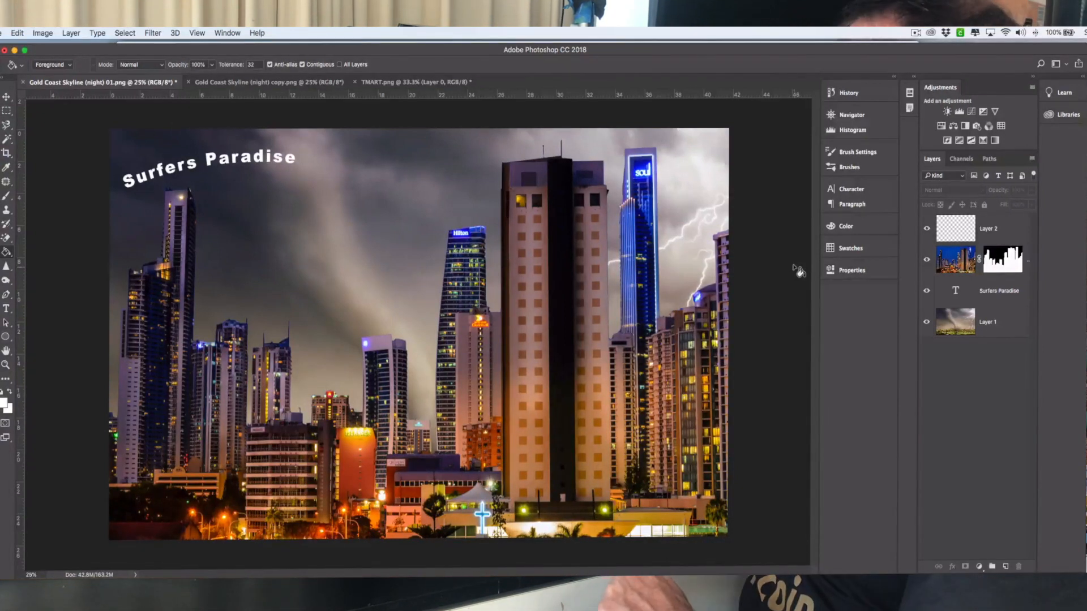
left_click(274, 83)
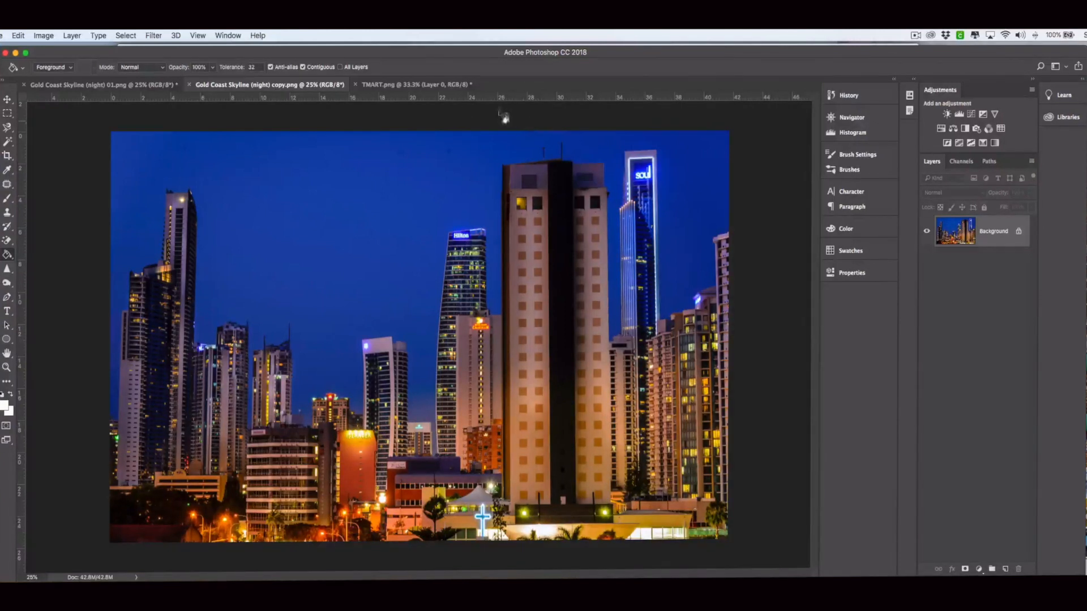
left_click(405, 84)
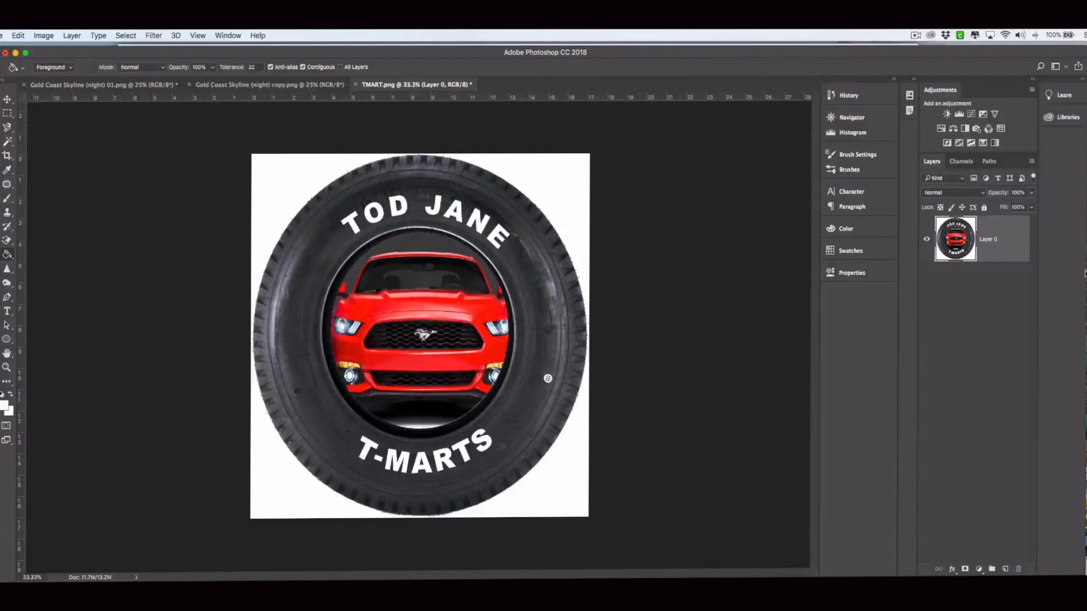
left_click_drag(1081, 125, 546, 84)
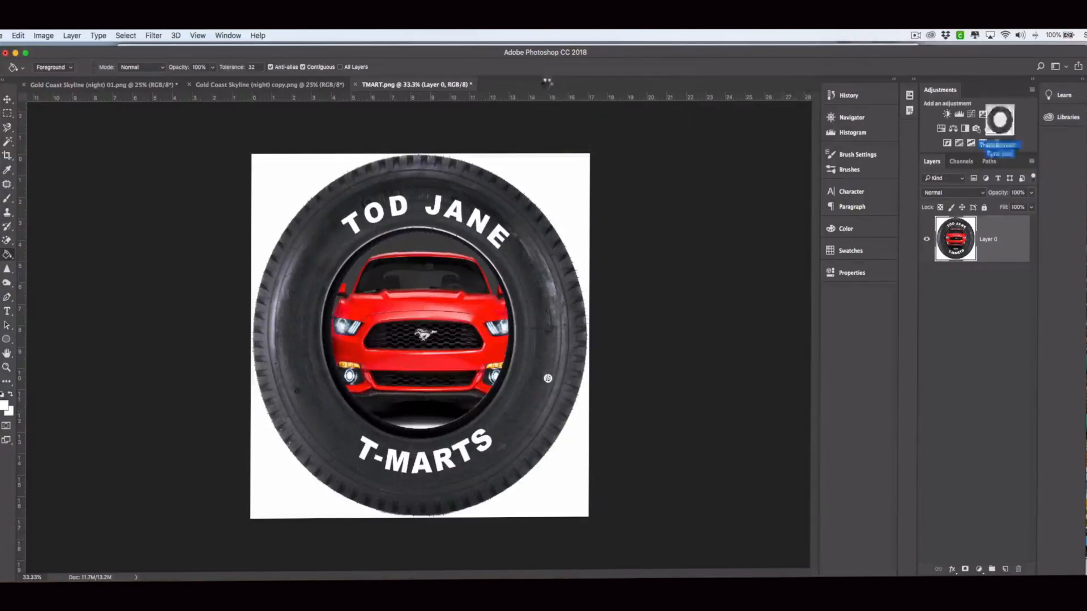
left_click_drag(1083, 305, 679, 84)
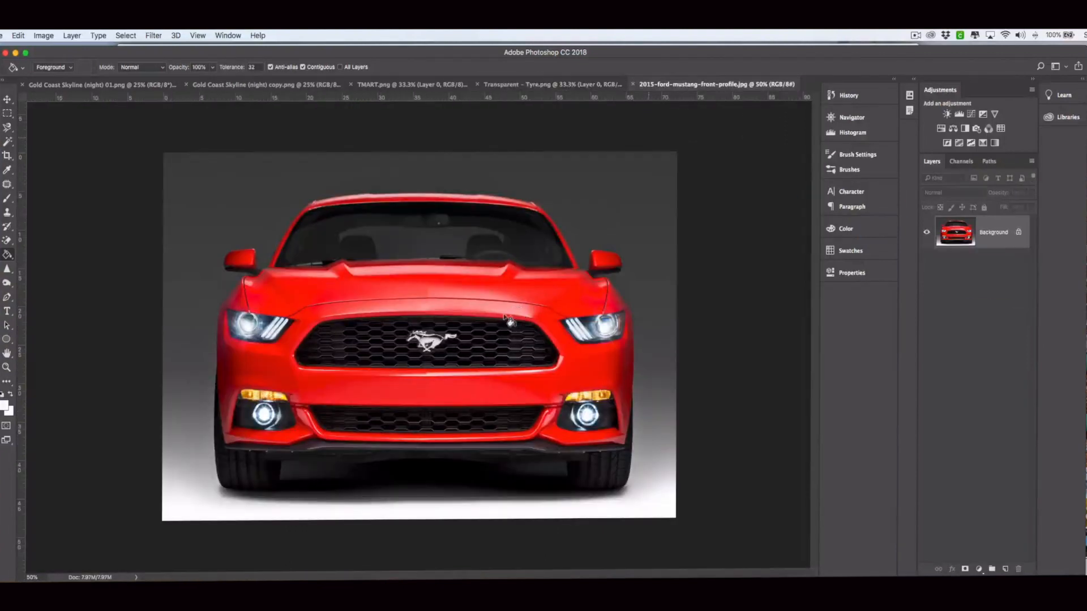
In Transparent - Tyre.png, duplicate Layer 0 and name the copy BACKGROUND - TYRE
left_click(567, 86)
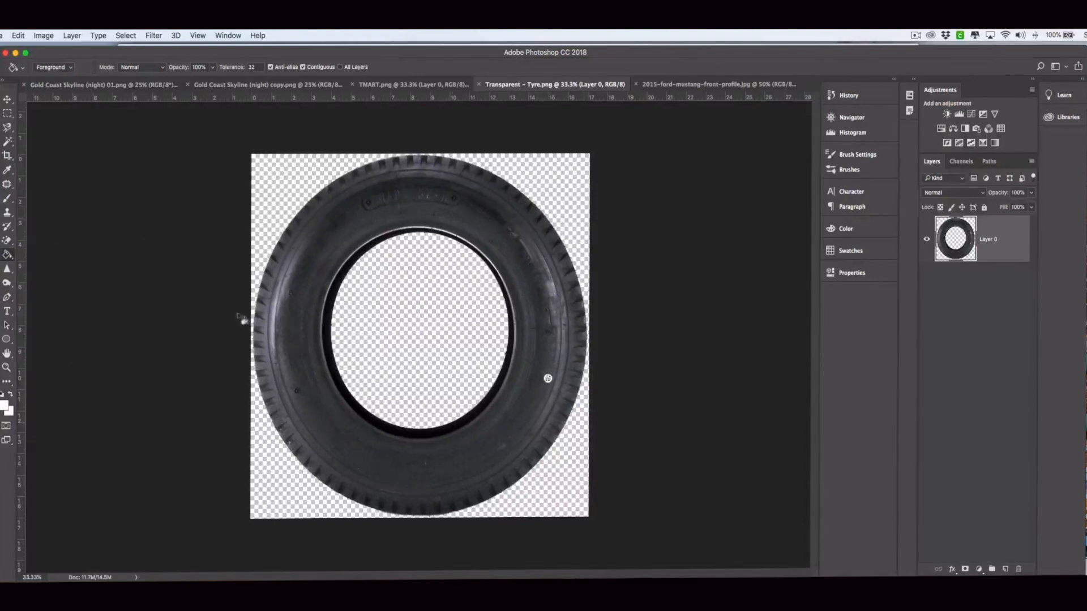
left_click_drag(997, 228, 1007, 573)
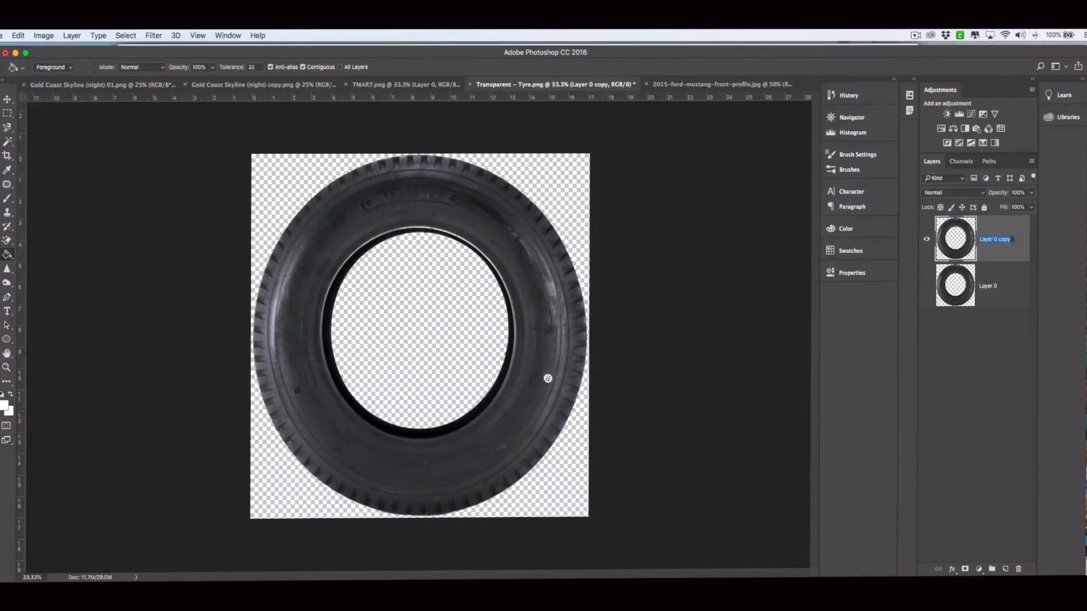
type("B")
type("ACKGROUND - TYRE")
key("Return")
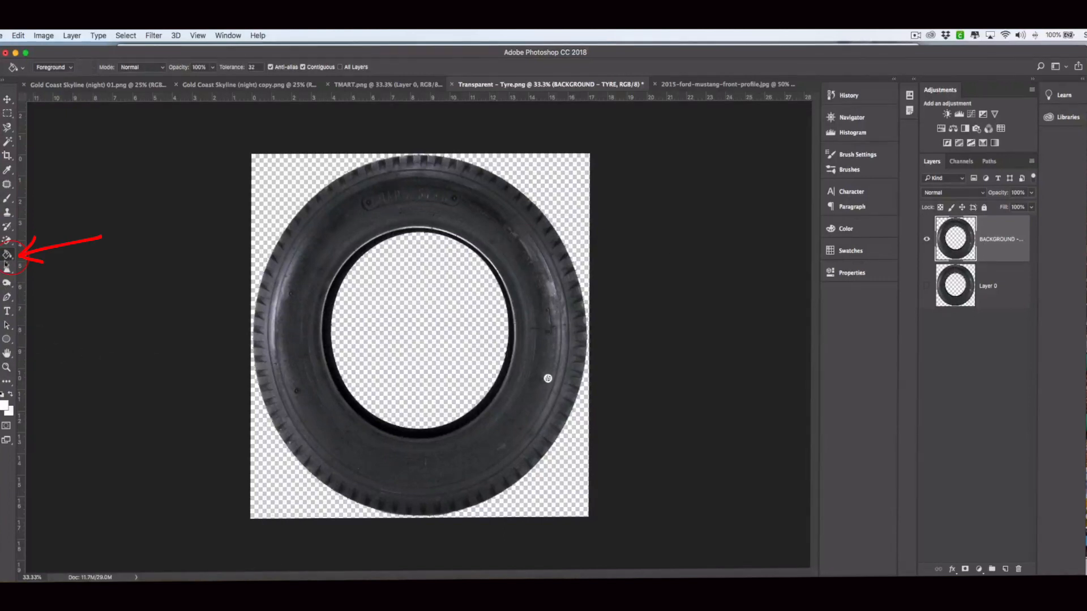
Fill the transparent area around the tyre with white, then return to the Mustang photo
left_click(5, 406)
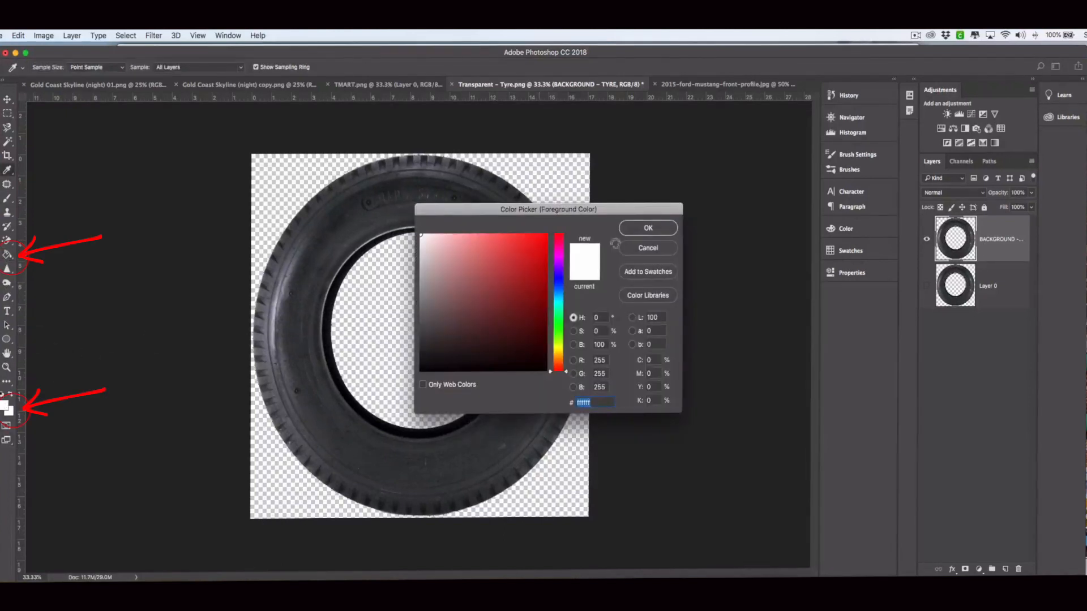
left_click(644, 229)
left_click(562, 178)
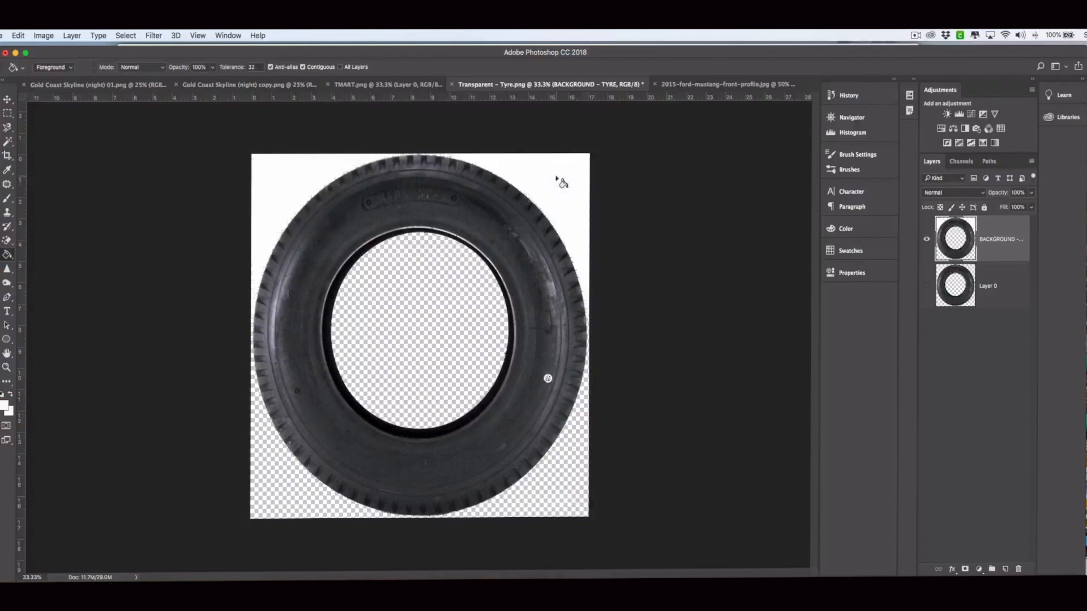
left_click(266, 489)
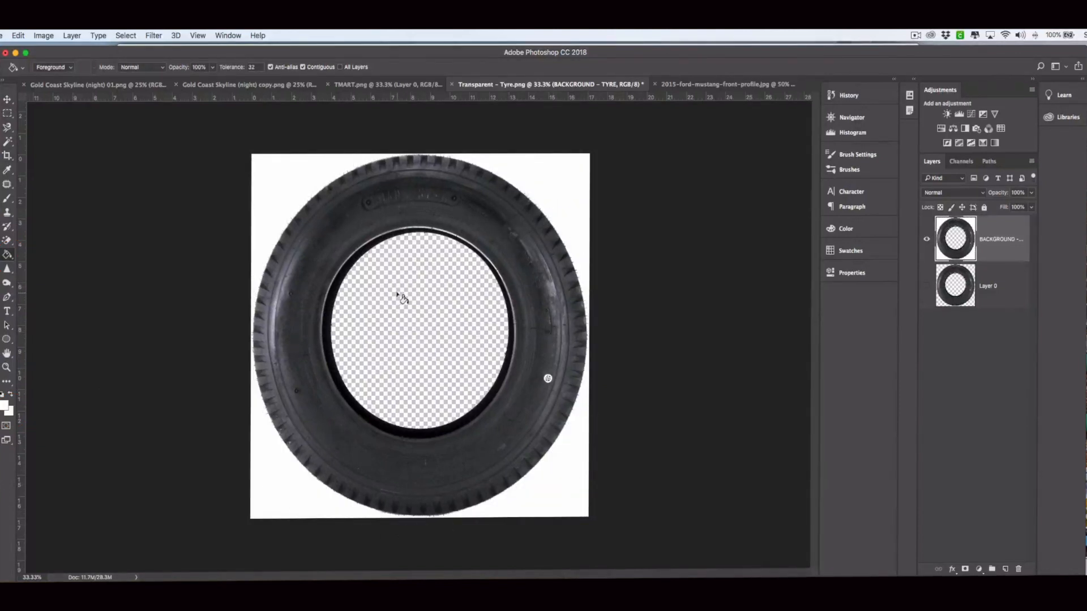
left_click(738, 85)
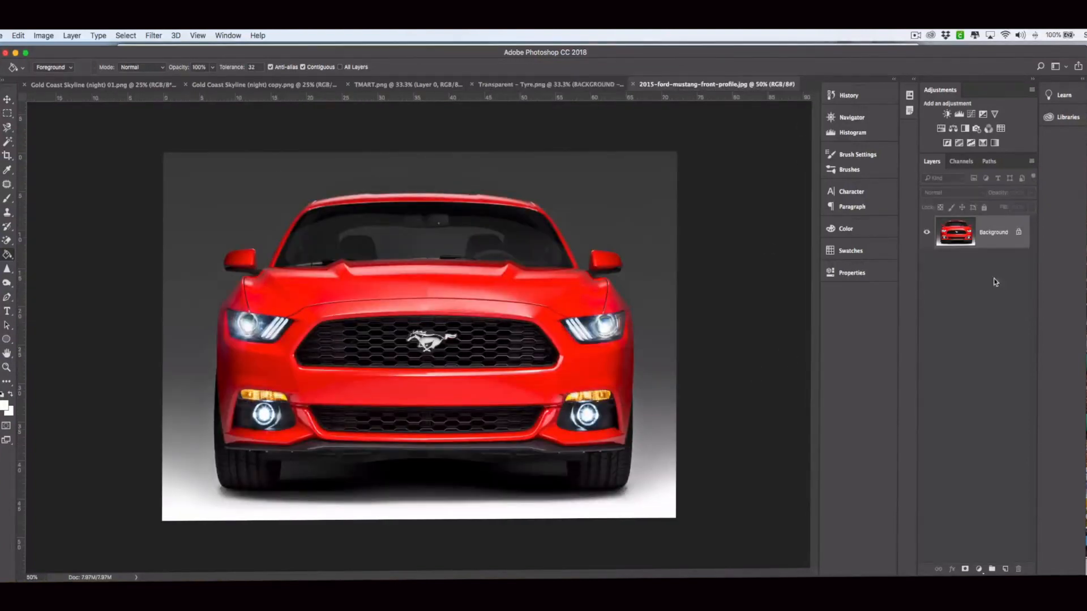
Unlock the Mustang's Background layer, drag it into the tyre document, and place it below BACKGROUND - TYRE
left_click(1019, 234)
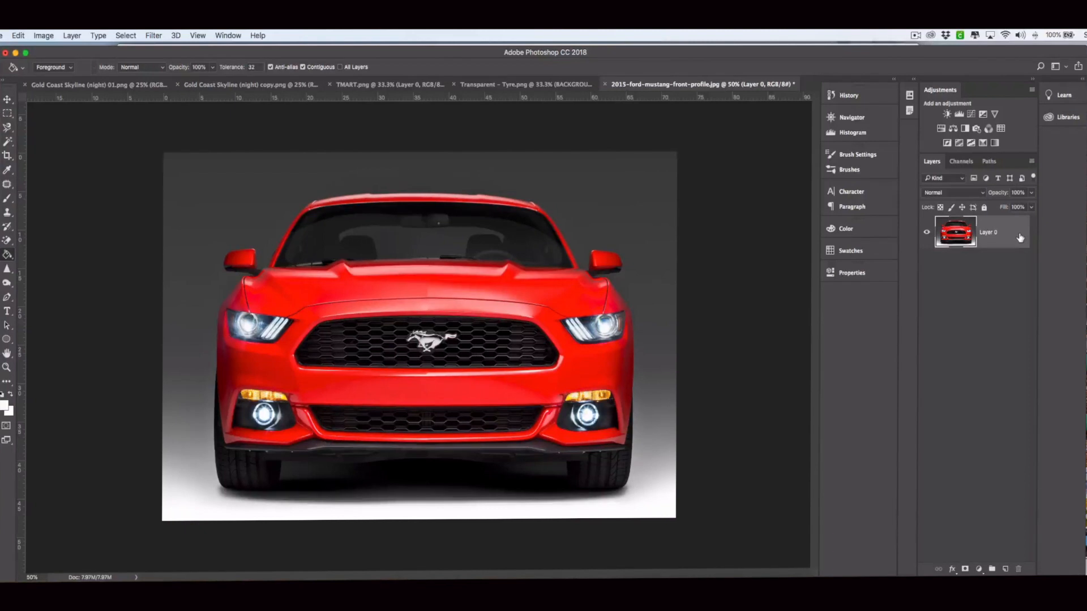
left_click(7, 100)
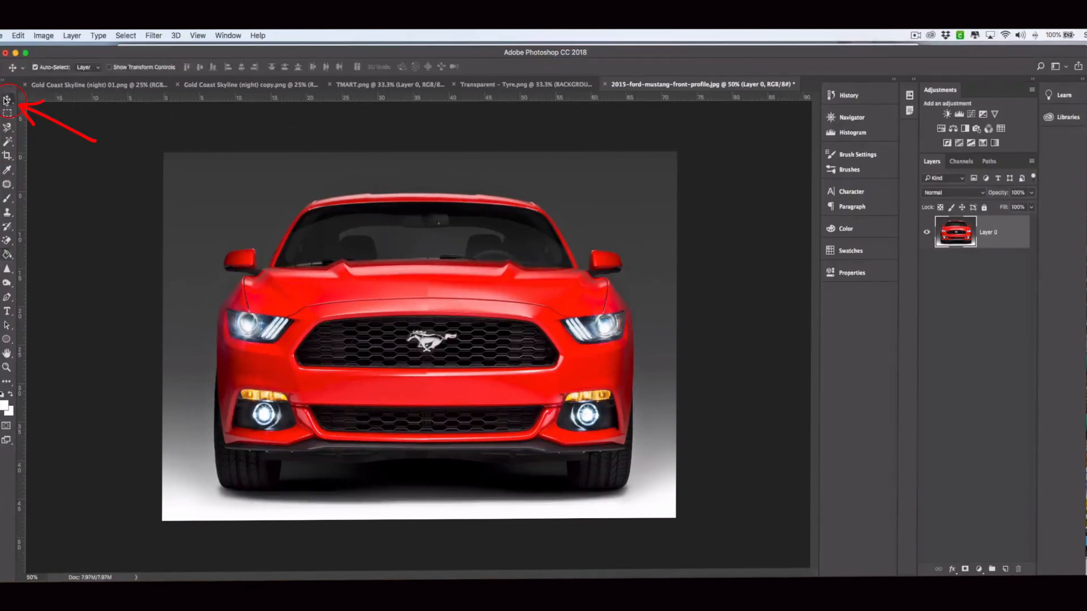
left_click_drag(405, 310, 477, 86)
left_click(477, 85)
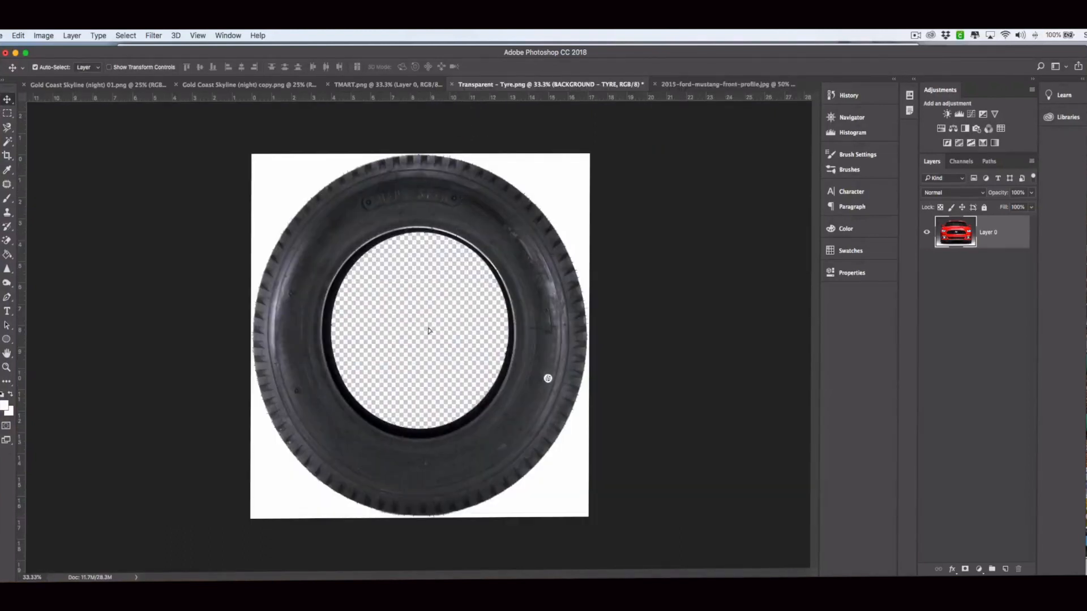
left_click_drag(428, 330, 430, 331)
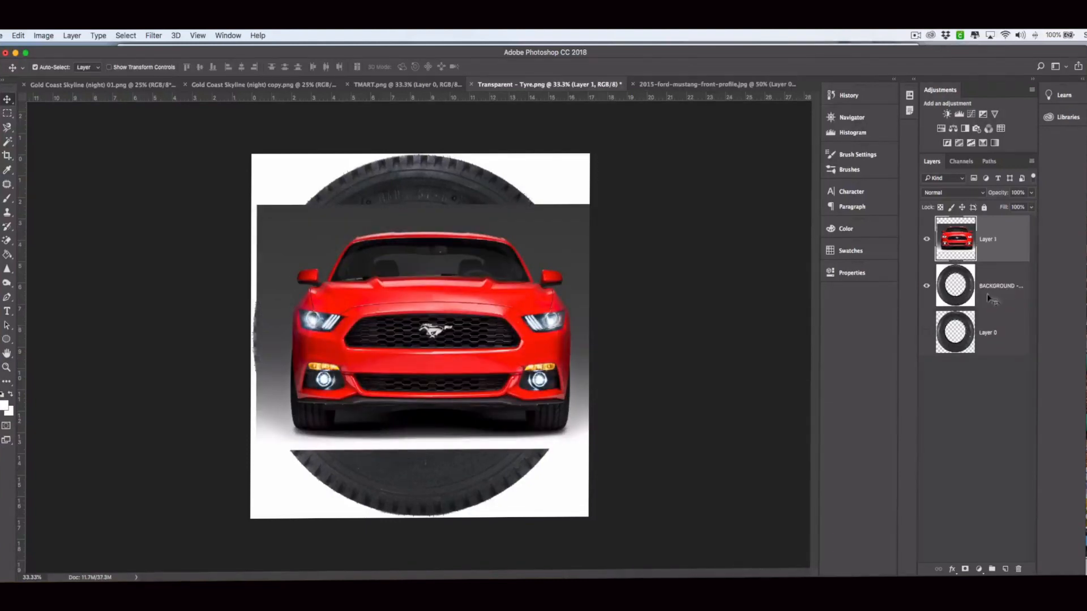
left_click_drag(969, 240, 965, 309)
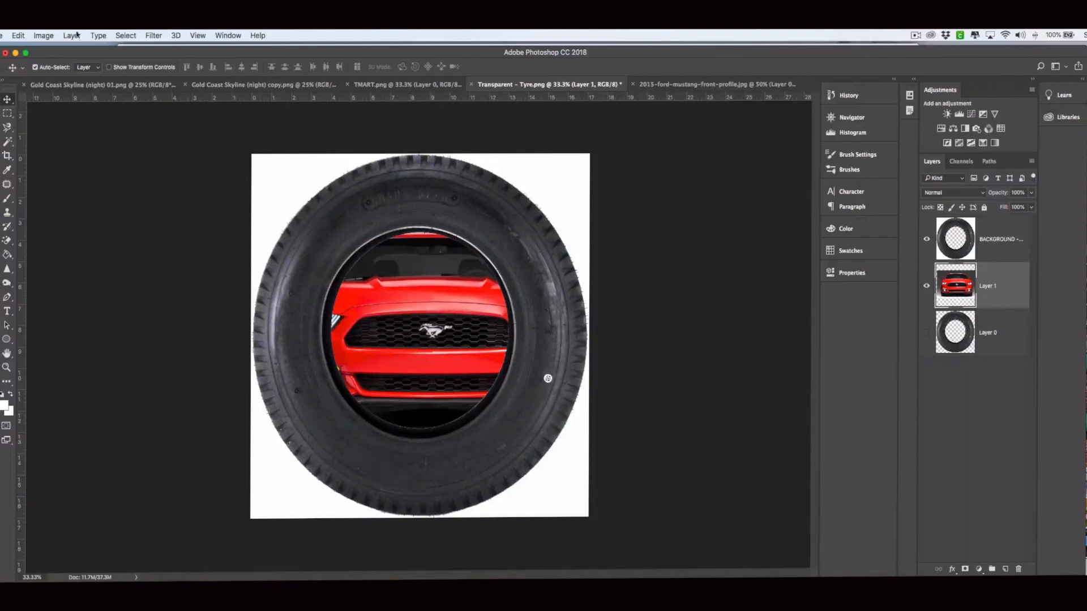
Free Transform the Mustang layer, scaling it to about 69% and moving it toward the tyre hole
left_click(47, 36)
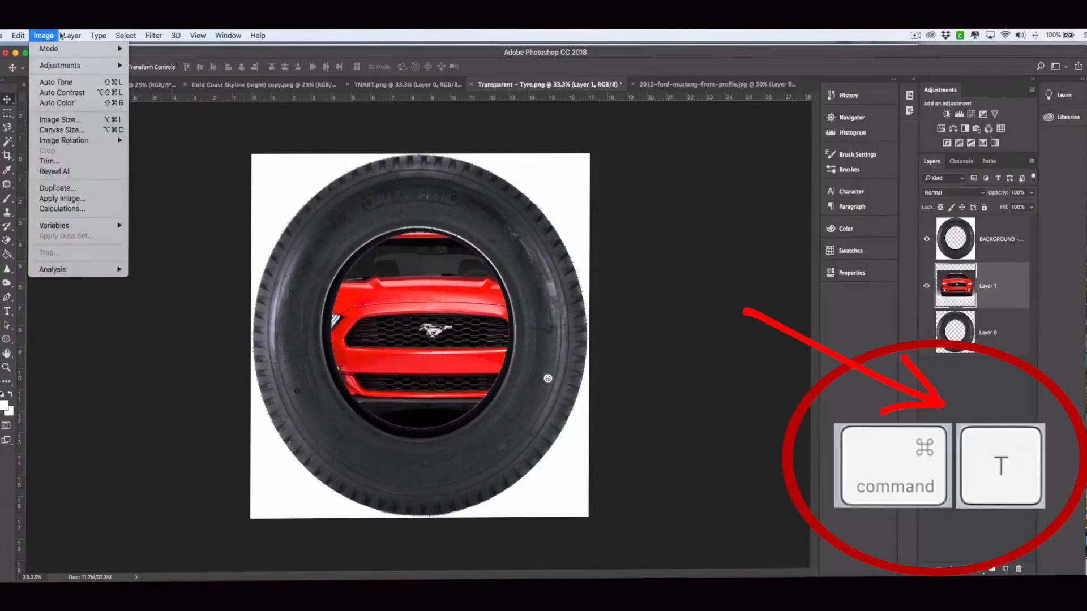
mouse_move(63, 35)
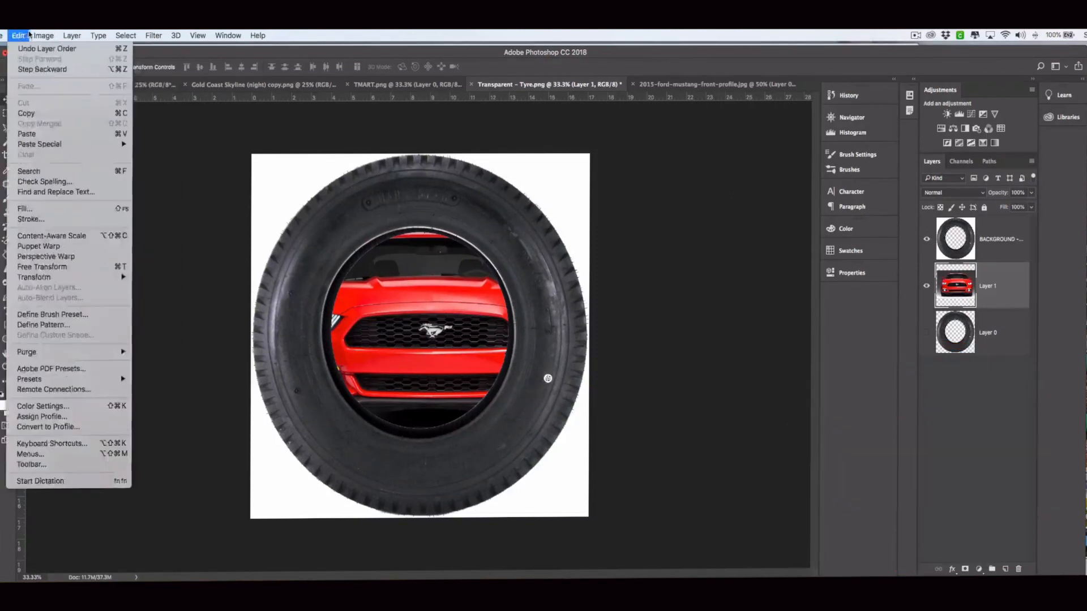
mouse_move(19, 35)
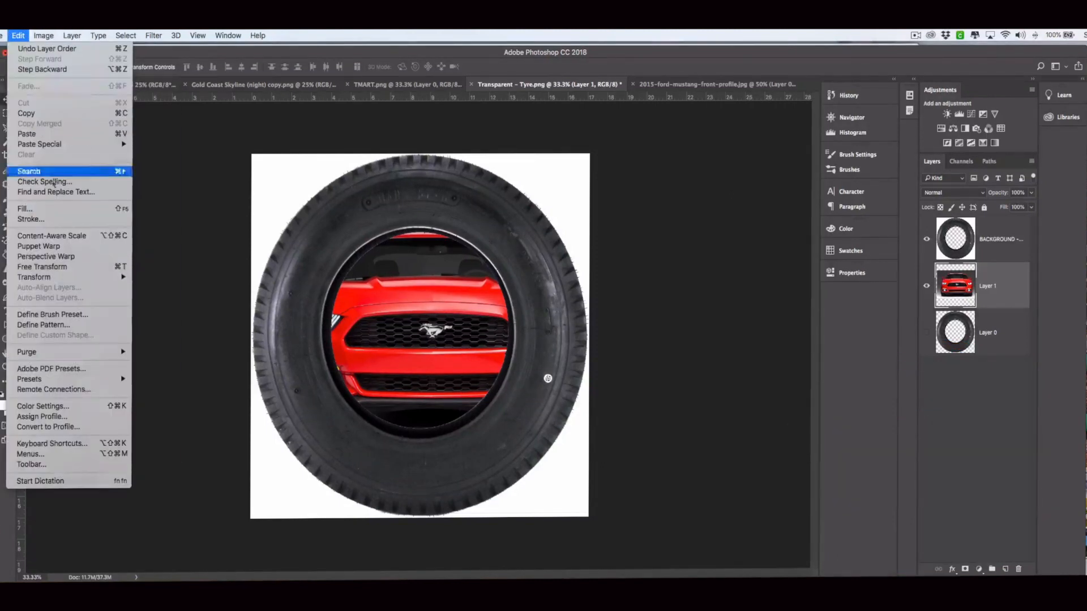
left_click(42, 267)
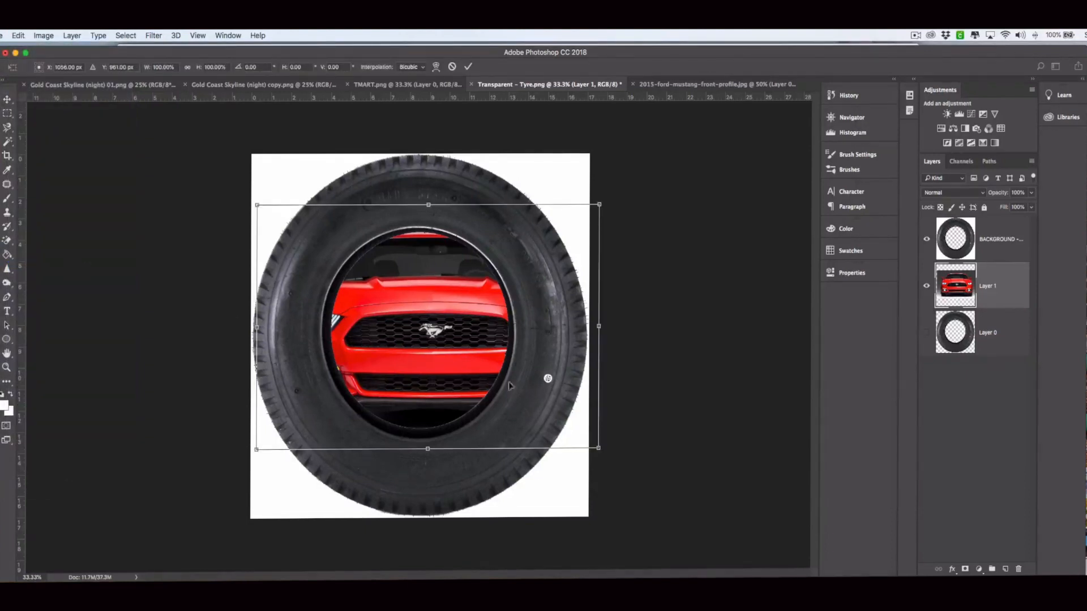
left_click_drag(595, 446, 519, 385)
left_click_drag(461, 333, 504, 359)
left_click_drag(559, 417, 535, 400)
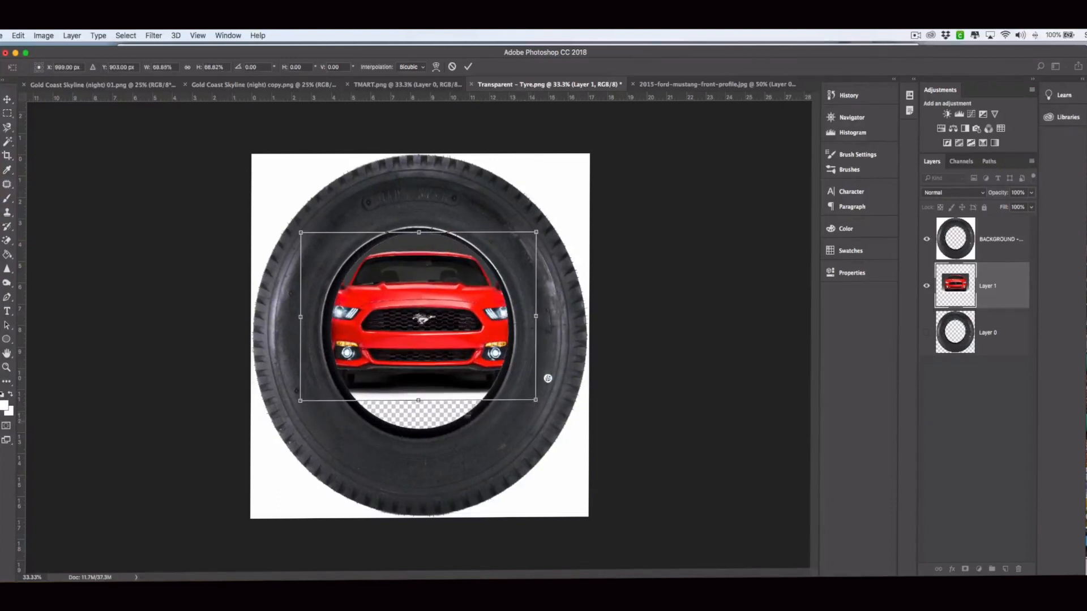
Compare with the finished logo, then re-fit the car at about 69%, stretch it taller, and apply
left_click(408, 85)
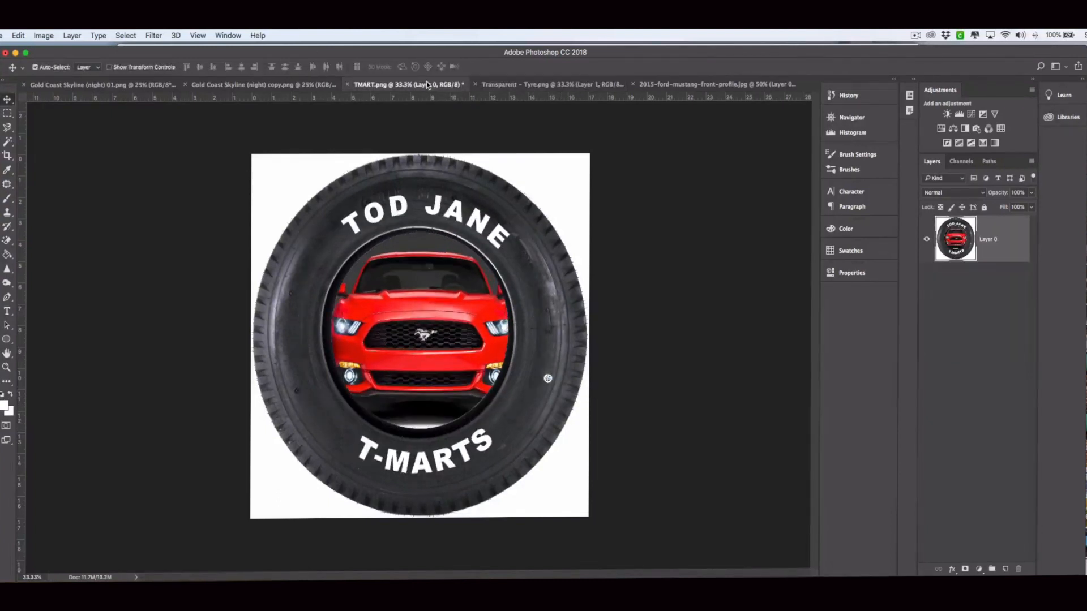
left_click(567, 86)
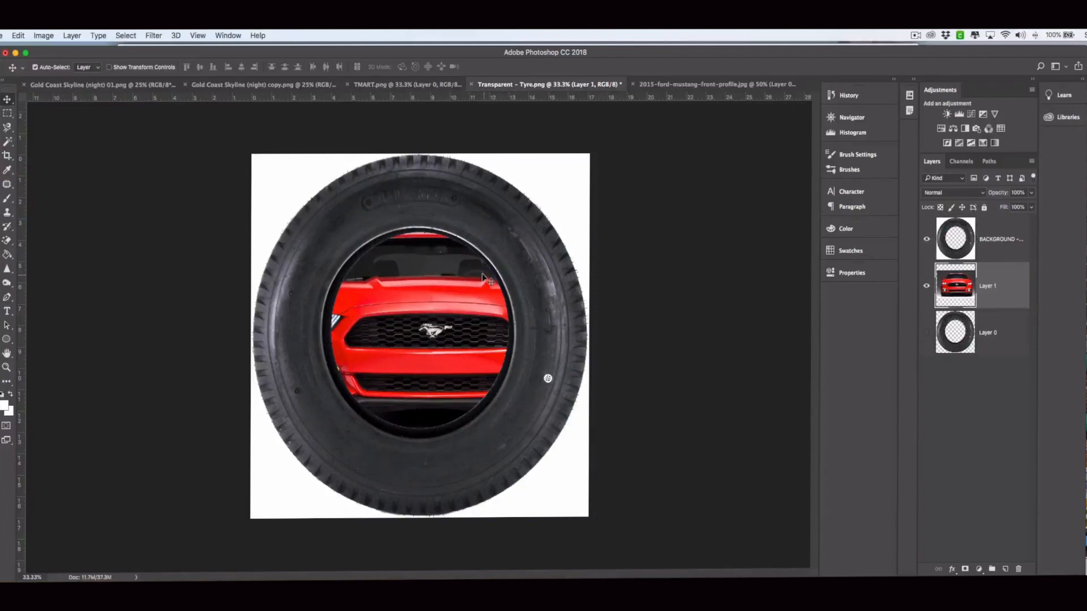
key("ctrl+t")
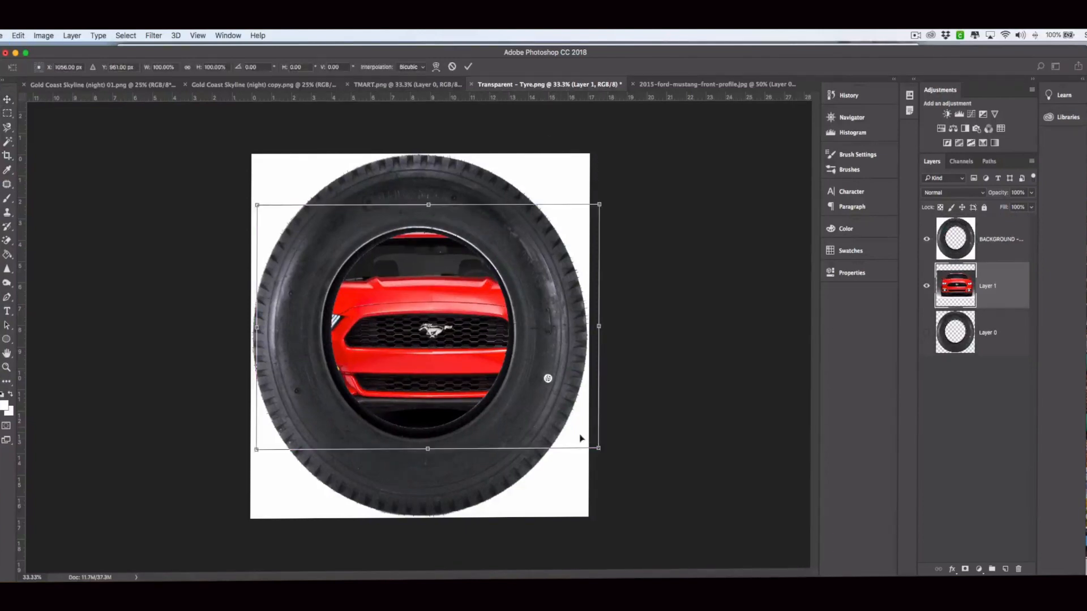
left_click_drag(598, 448, 523, 393)
left_click_drag(482, 361, 533, 372)
left_click_drag(501, 340, 509, 375)
left_click_drag(421, 239, 426, 218)
left_click_drag(420, 405, 419, 436)
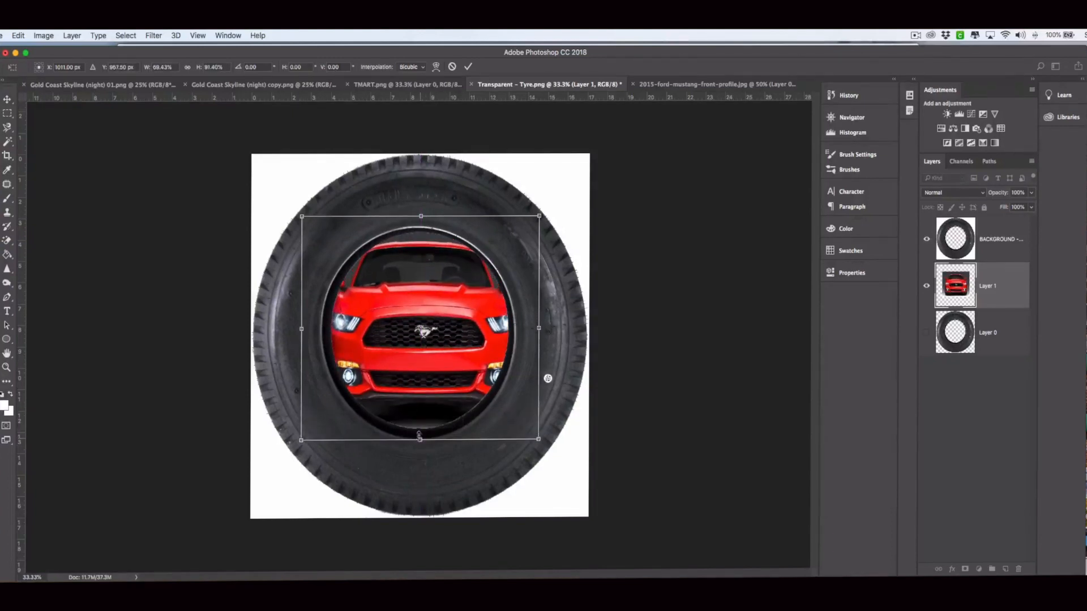
left_click(10, 103)
key("Return")
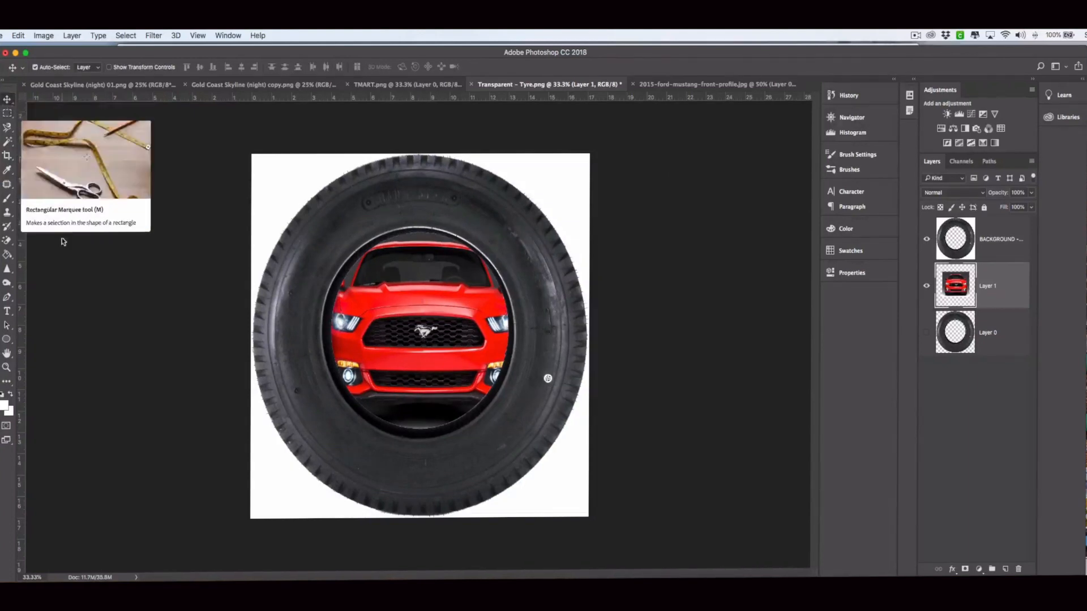
Draw a 1344 px circular path from the tyre centre using the Ellipse tool in Path mode
left_click(7, 340)
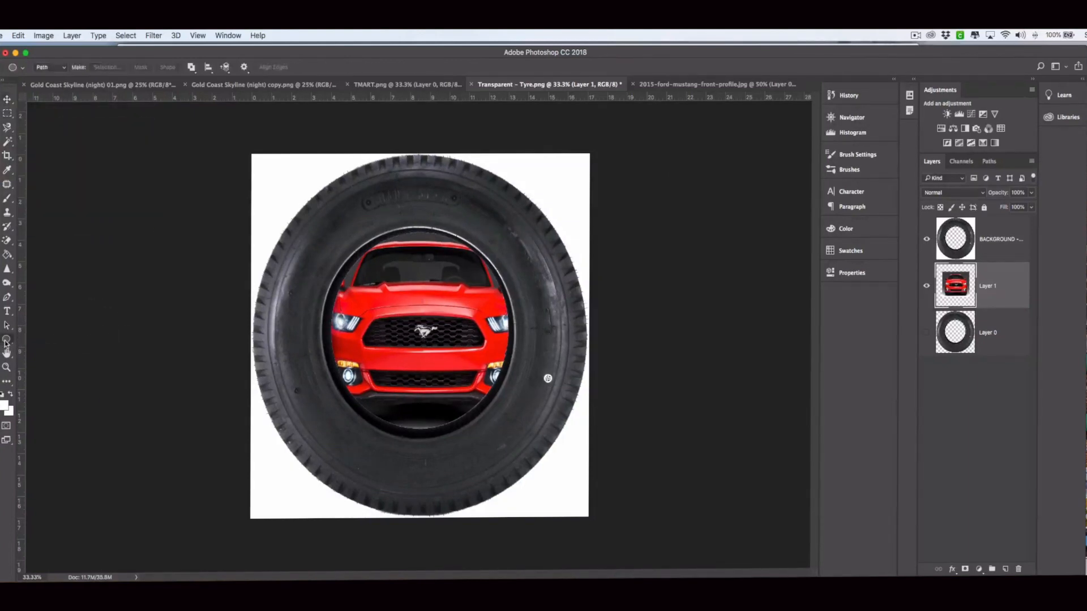
left_click(57, 360)
left_click(62, 68)
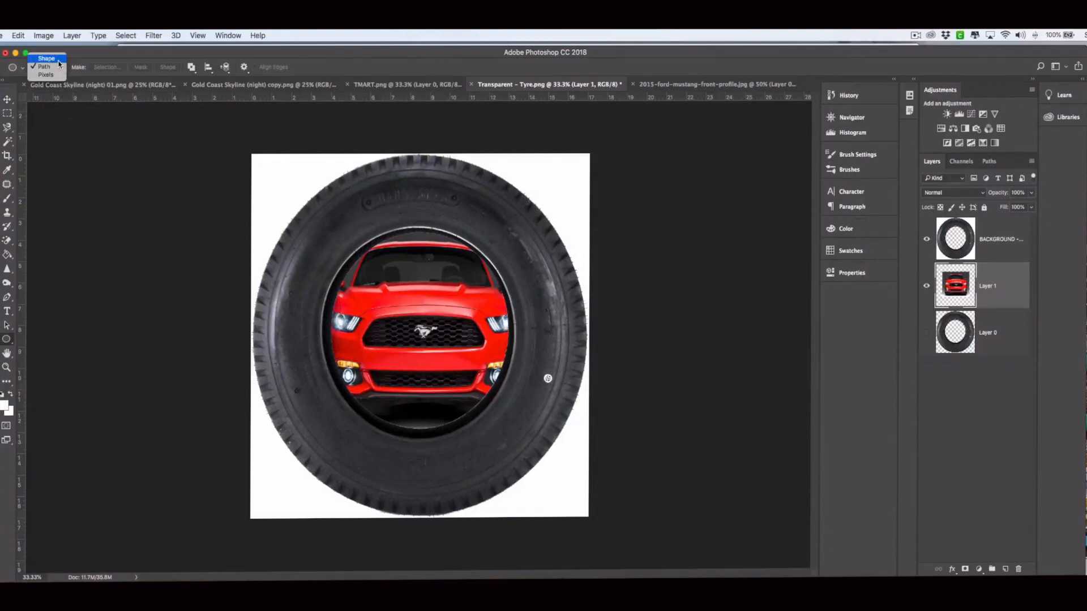
left_click(58, 68)
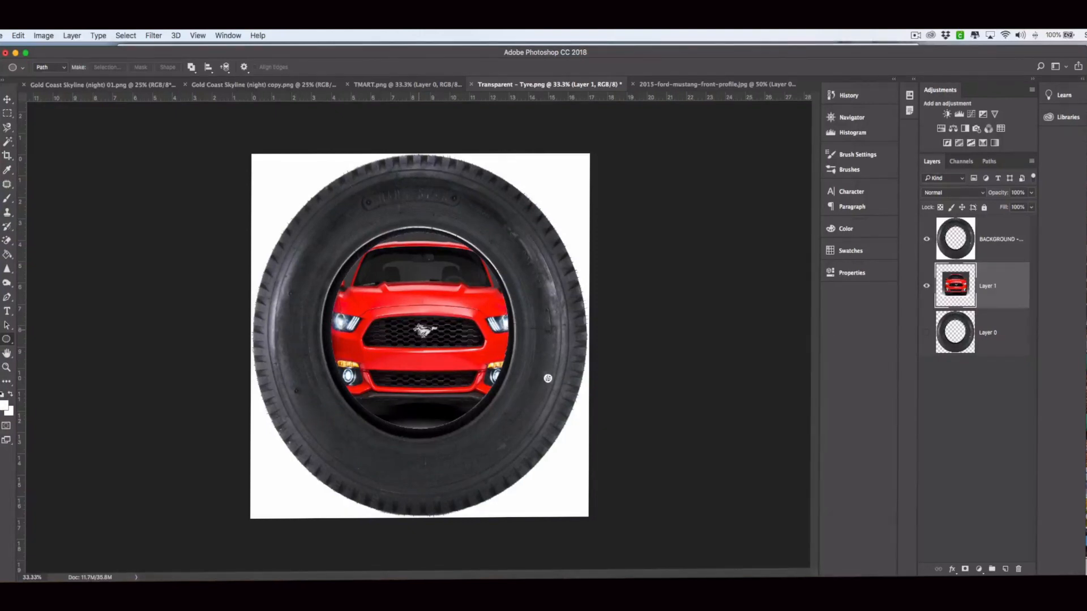
key("shift+alt")
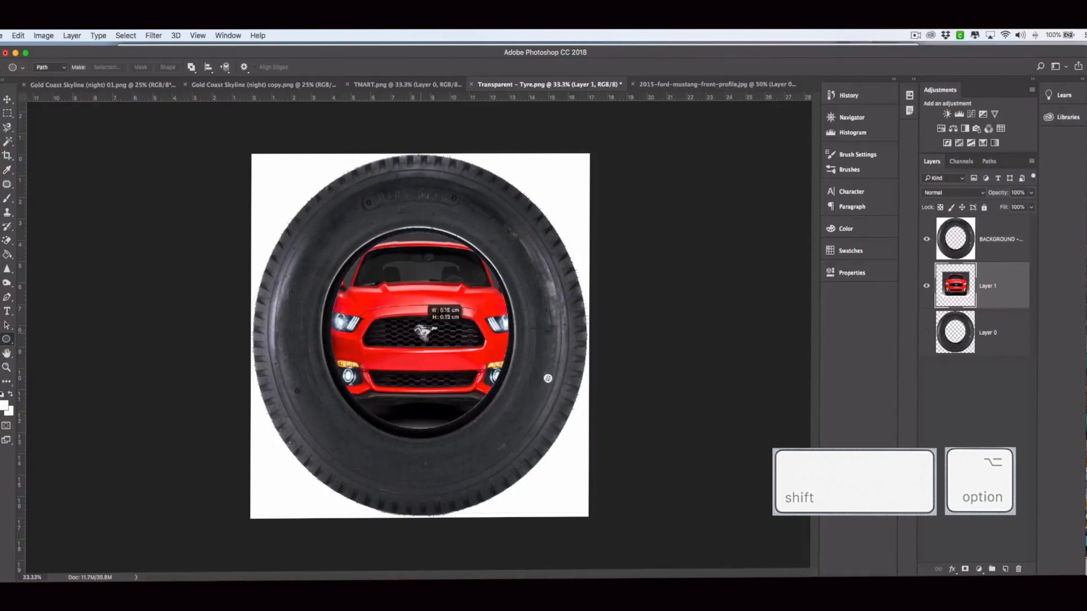
left_click_drag(431, 332, 544, 450)
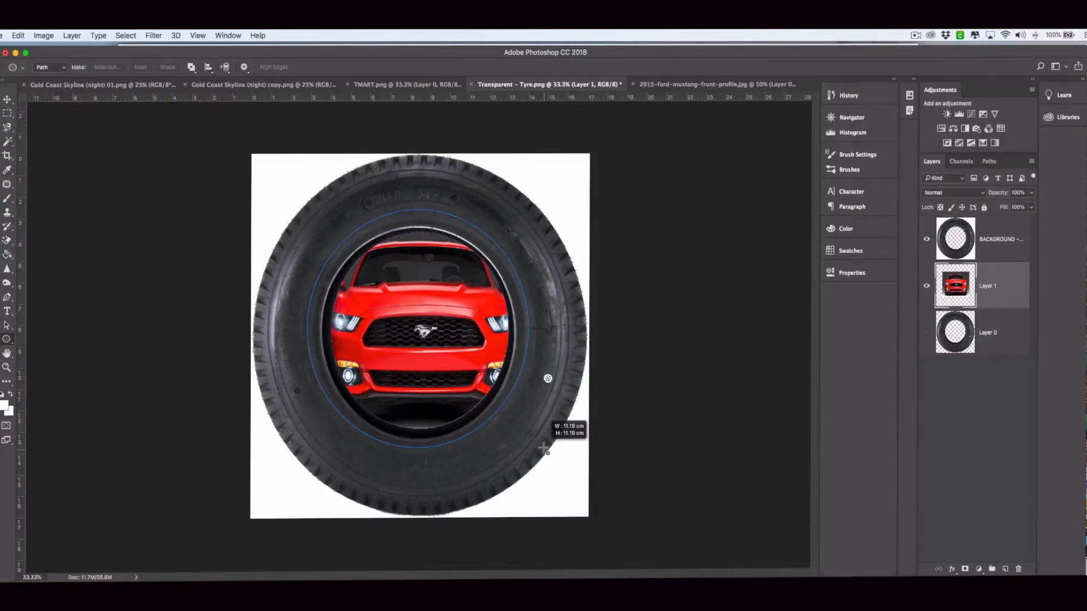
left_click_drag(544, 450, 543, 450)
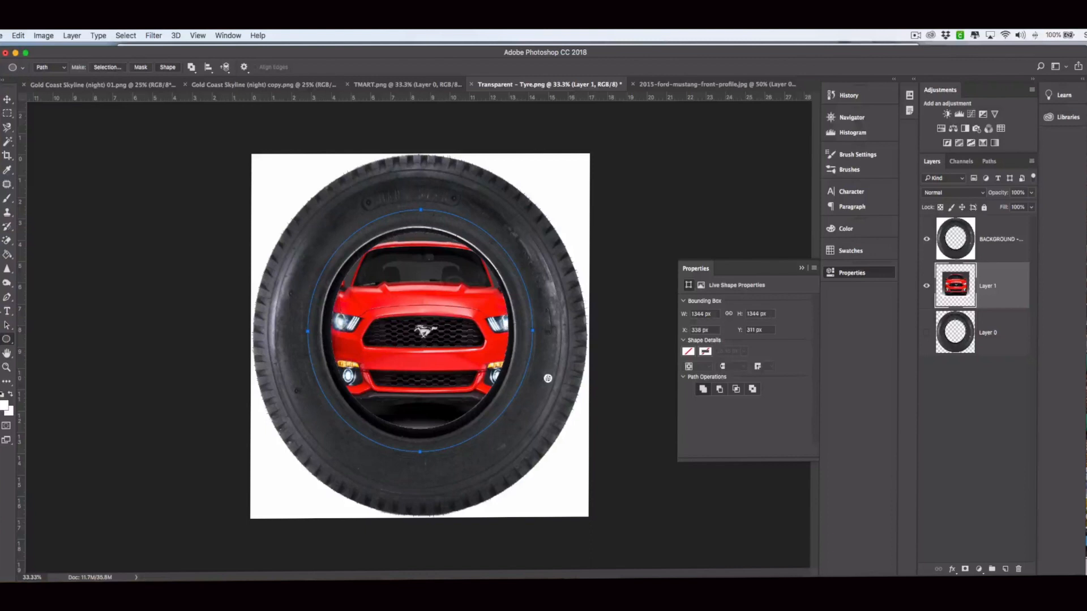
left_click(7, 312)
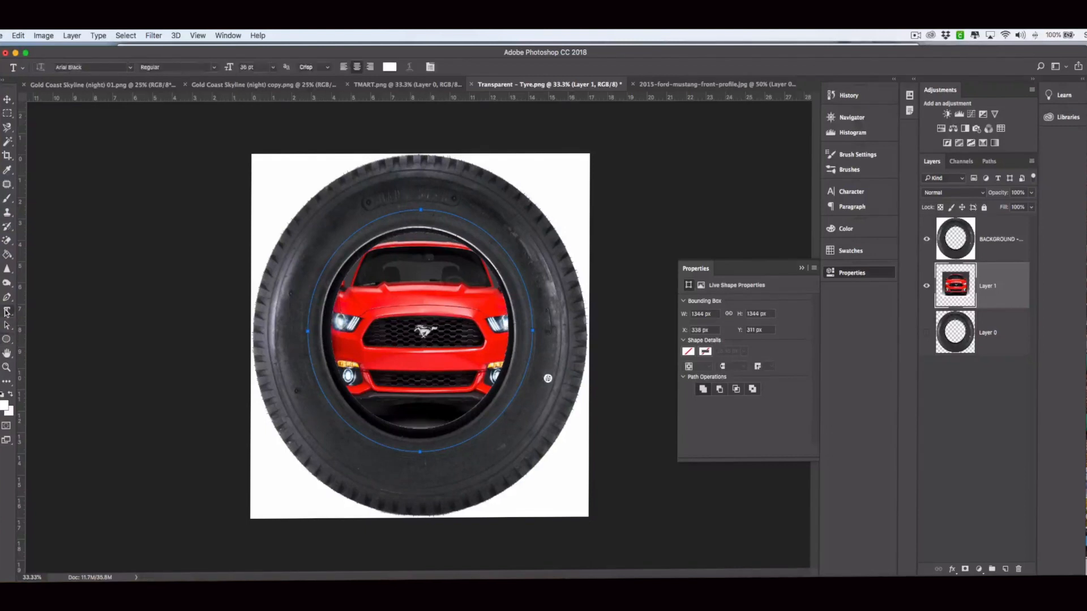
left_click(356, 229)
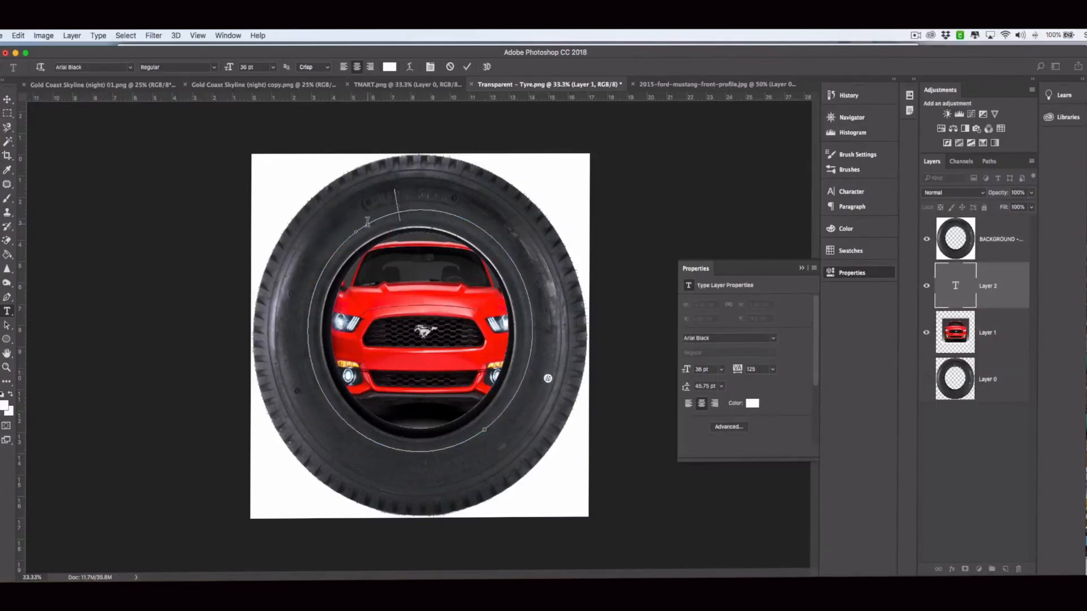
key("super")
key("super+a")
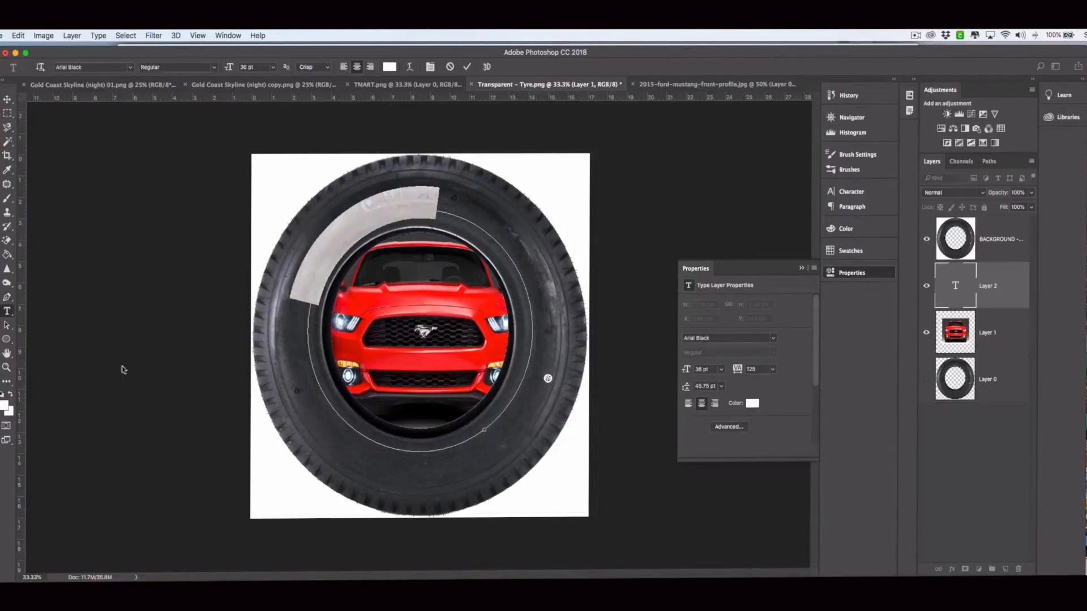
left_click(7, 405)
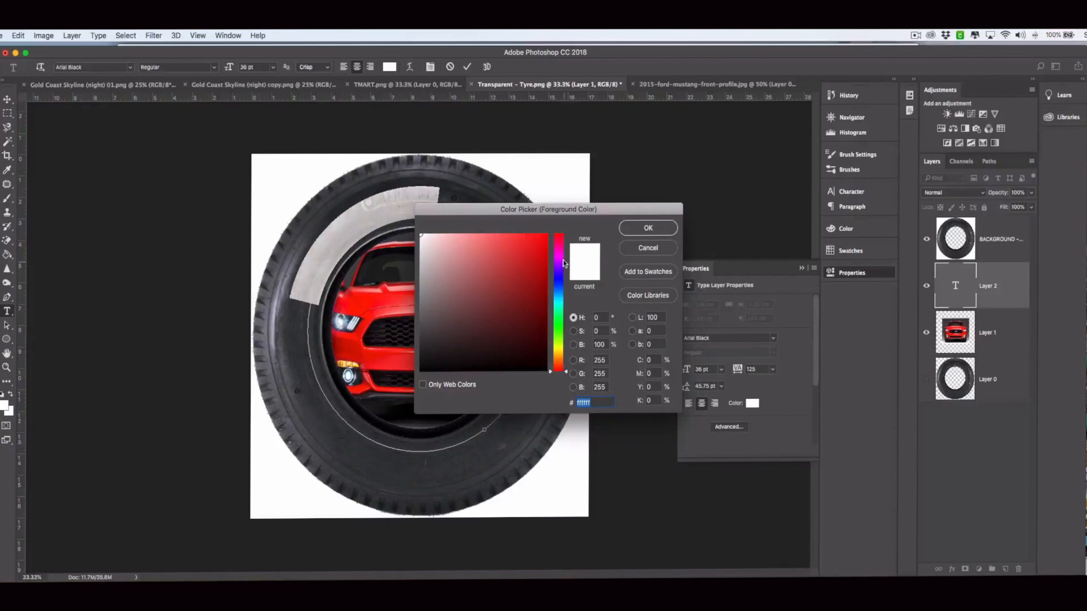
left_click(651, 228)
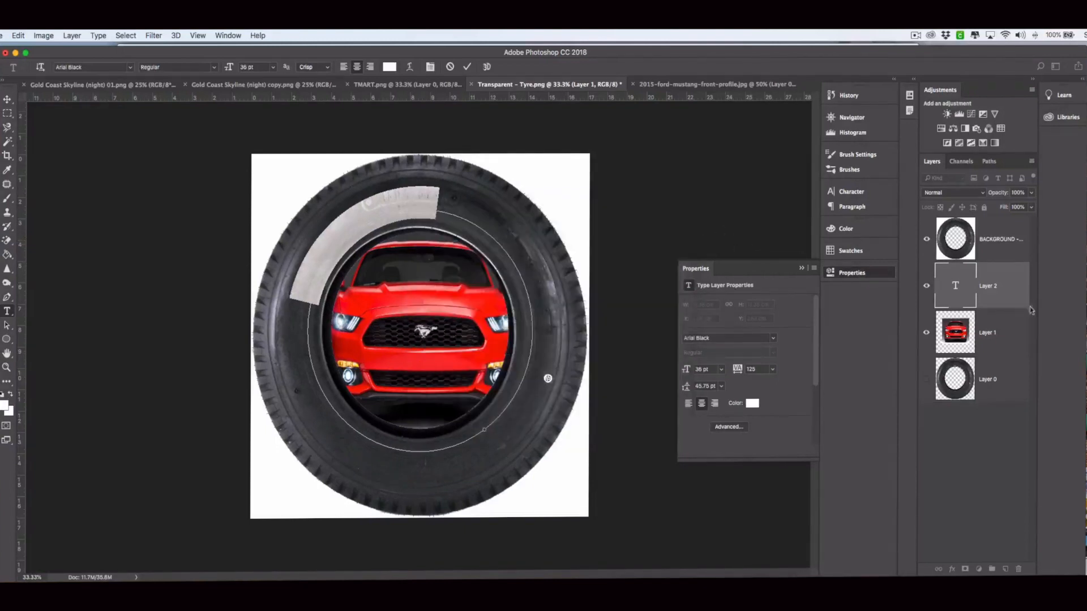
left_click(940, 278)
left_click_drag(940, 232, 943, 300)
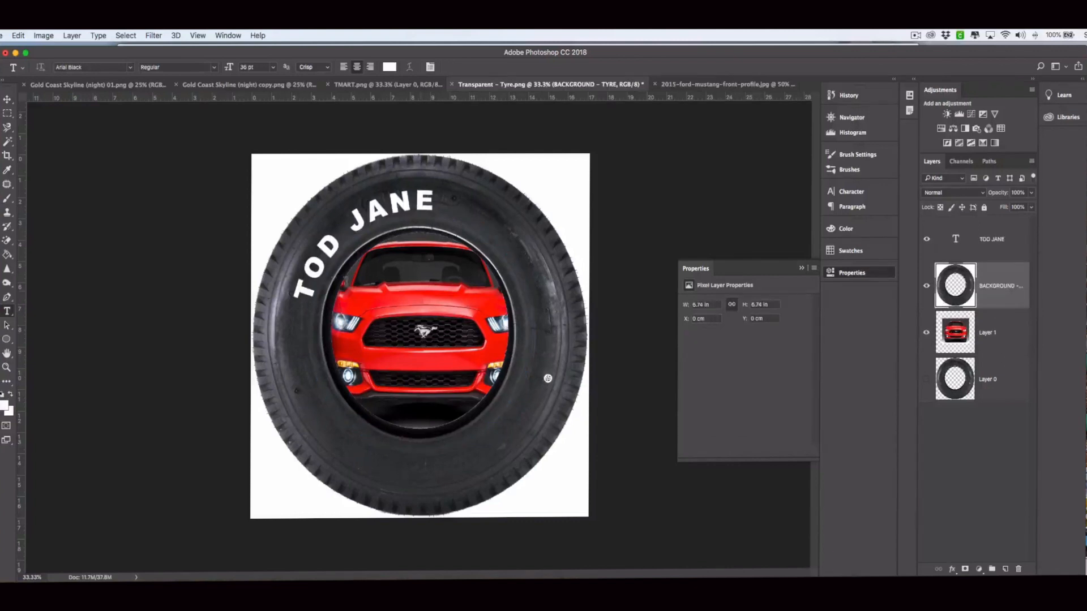
left_click(7, 324)
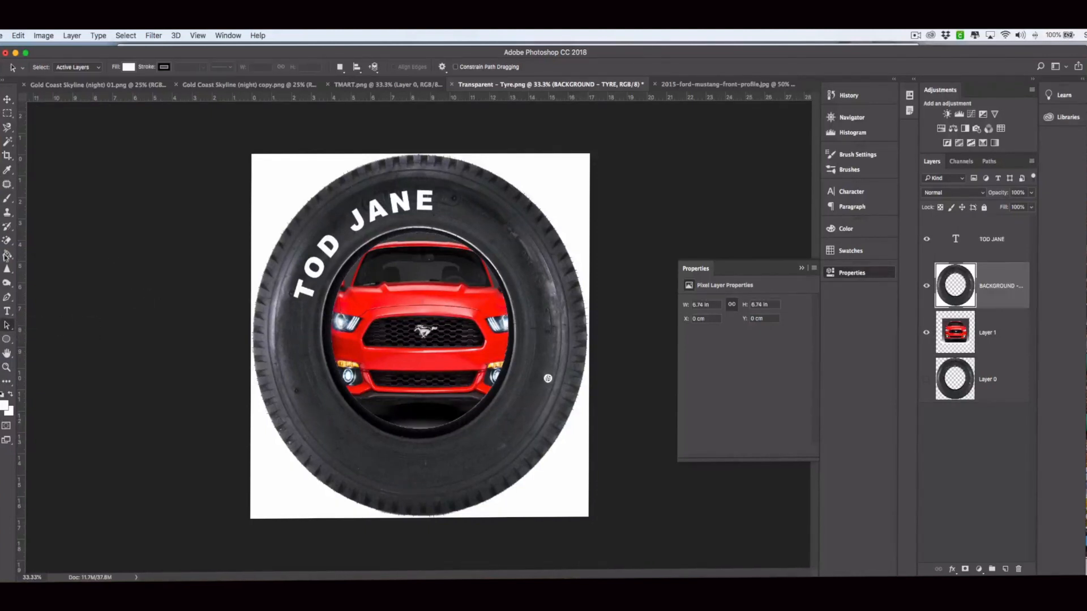
left_click(7, 311)
triple_click(358, 223)
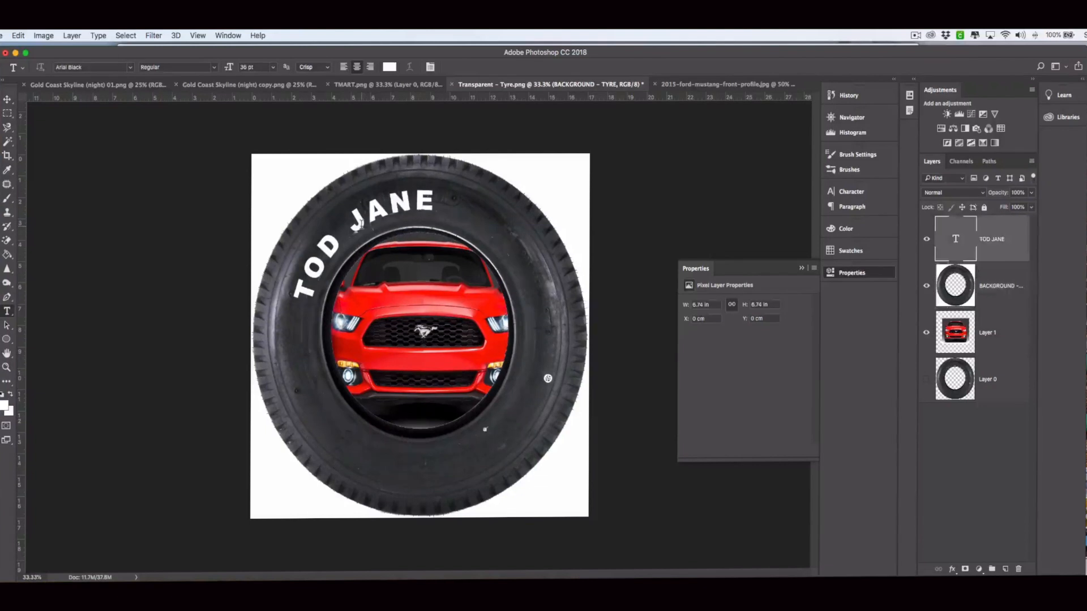
left_click(7, 328)
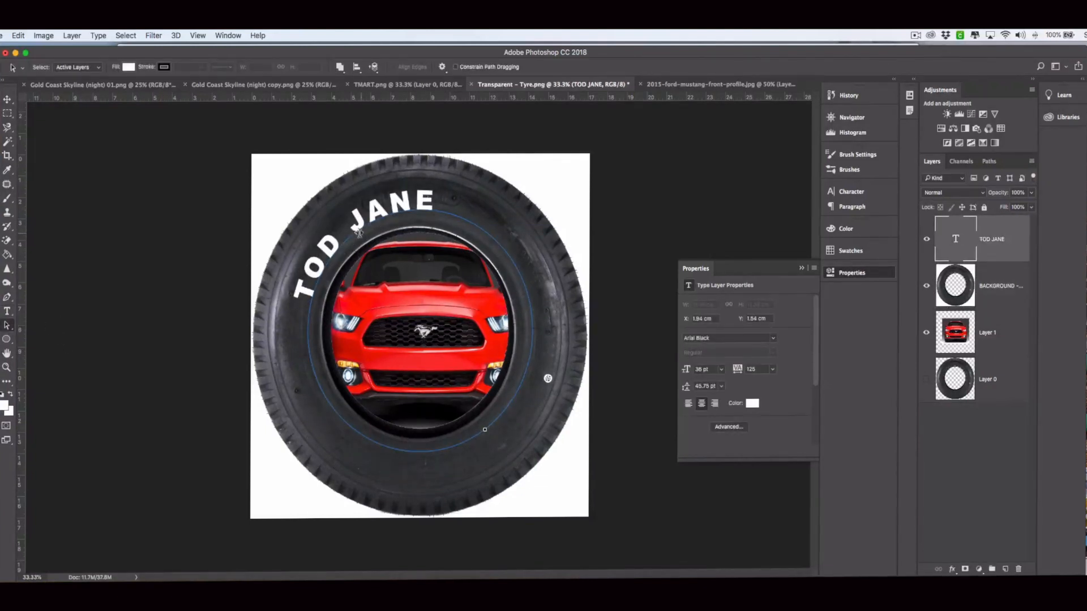
left_click_drag(357, 231, 414, 222)
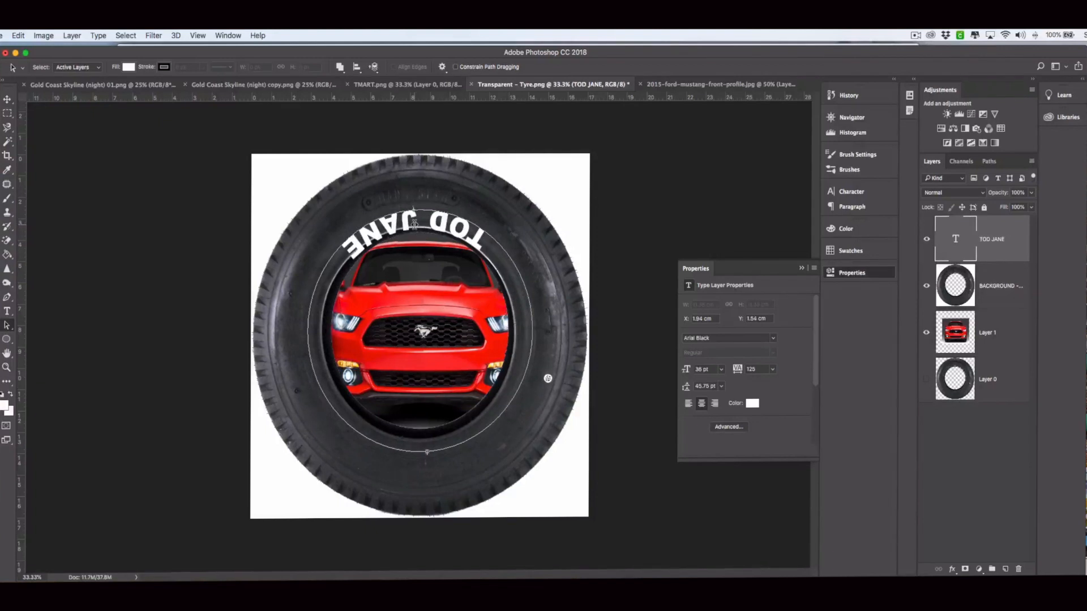
left_click_drag(414, 223, 417, 205)
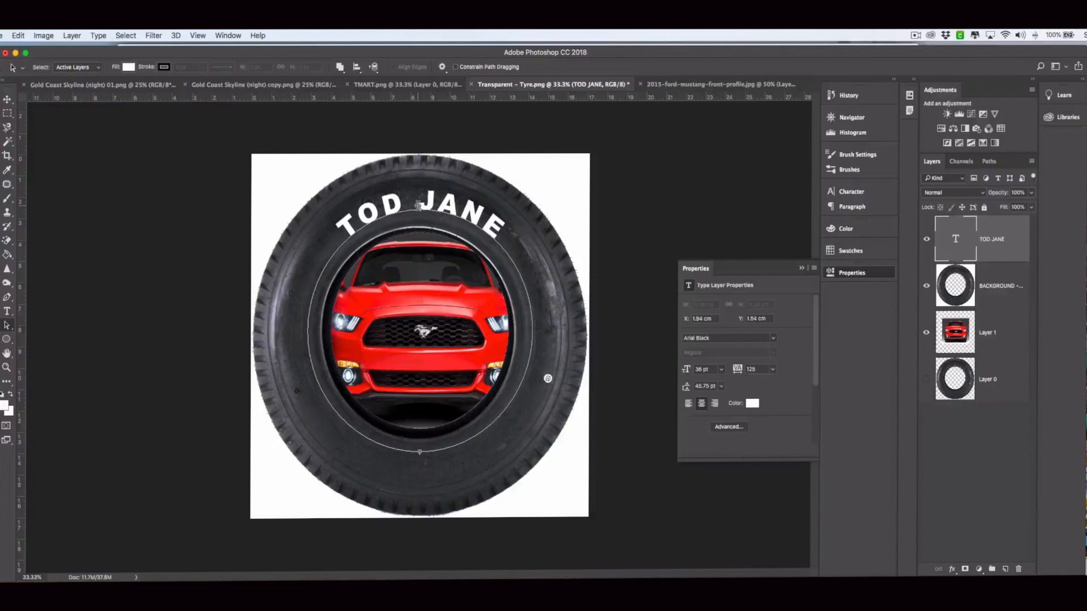
left_click_drag(418, 205, 419, 206)
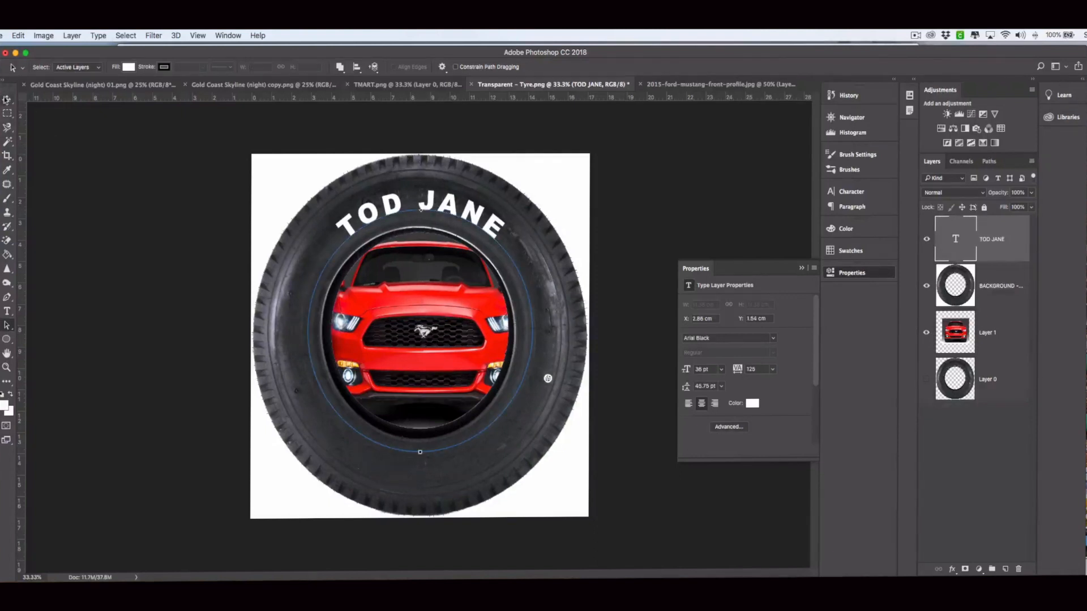
left_click(6, 100)
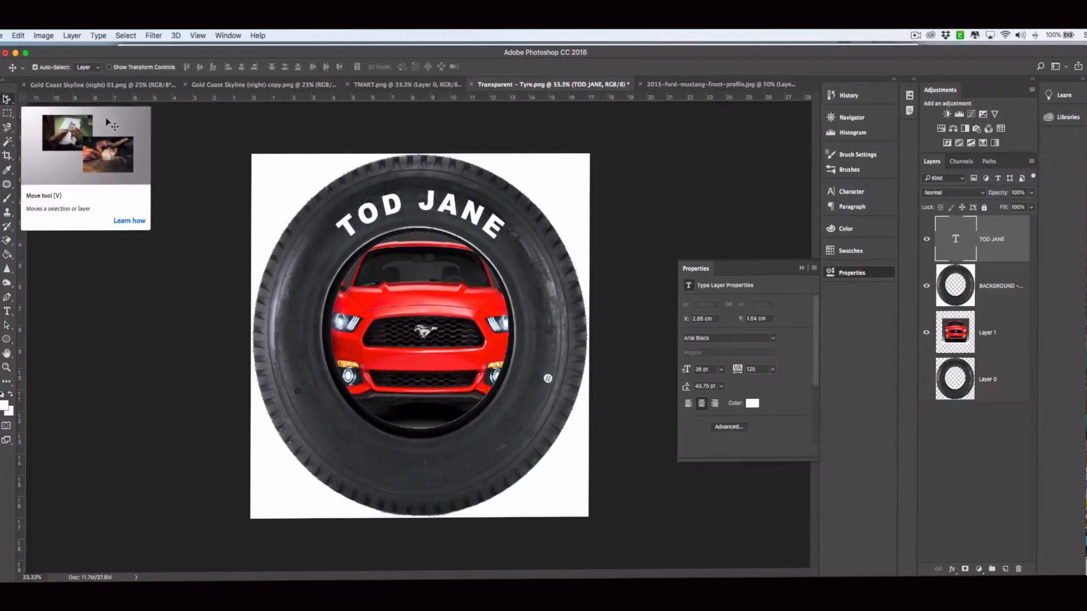
key("ctrl+t")
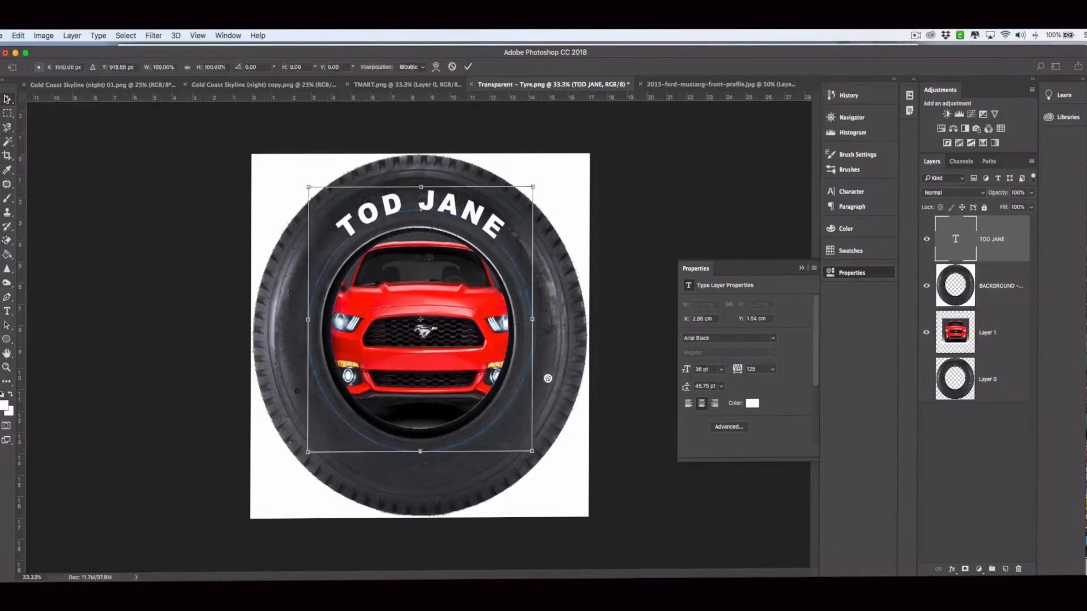
left_click_drag(452, 262, 447, 265)
left_click_drag(526, 328, 533, 328)
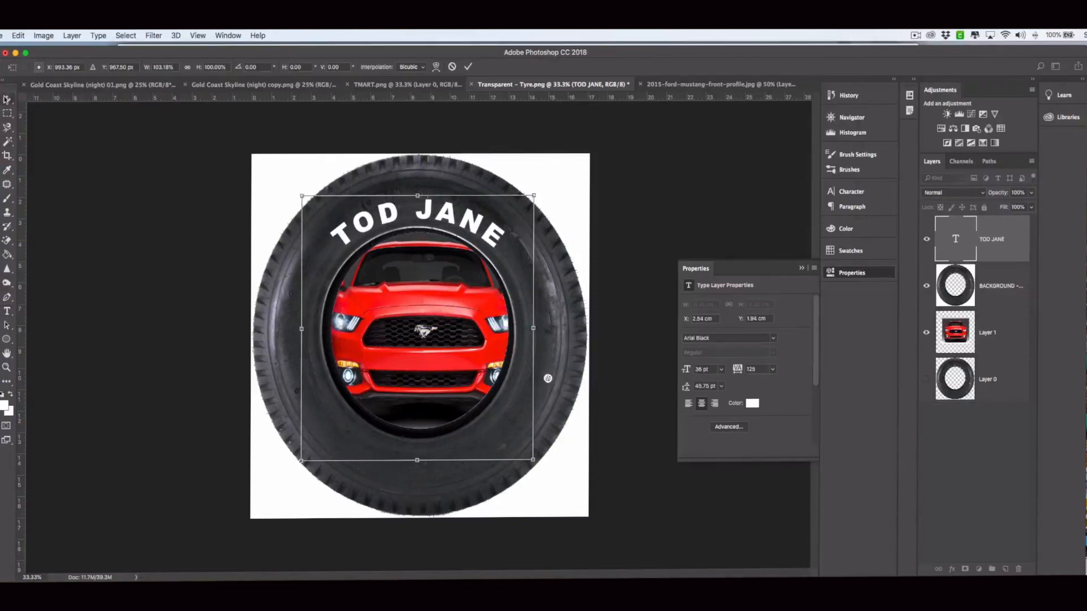
left_click(7, 99)
key("Return")
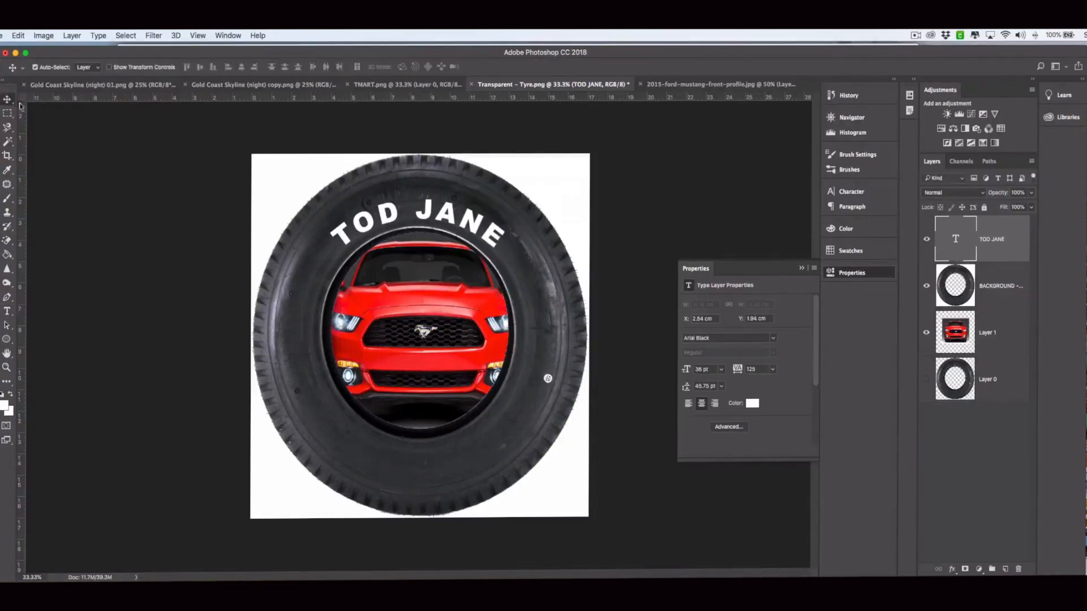
left_click_drag(969, 245, 1007, 570)
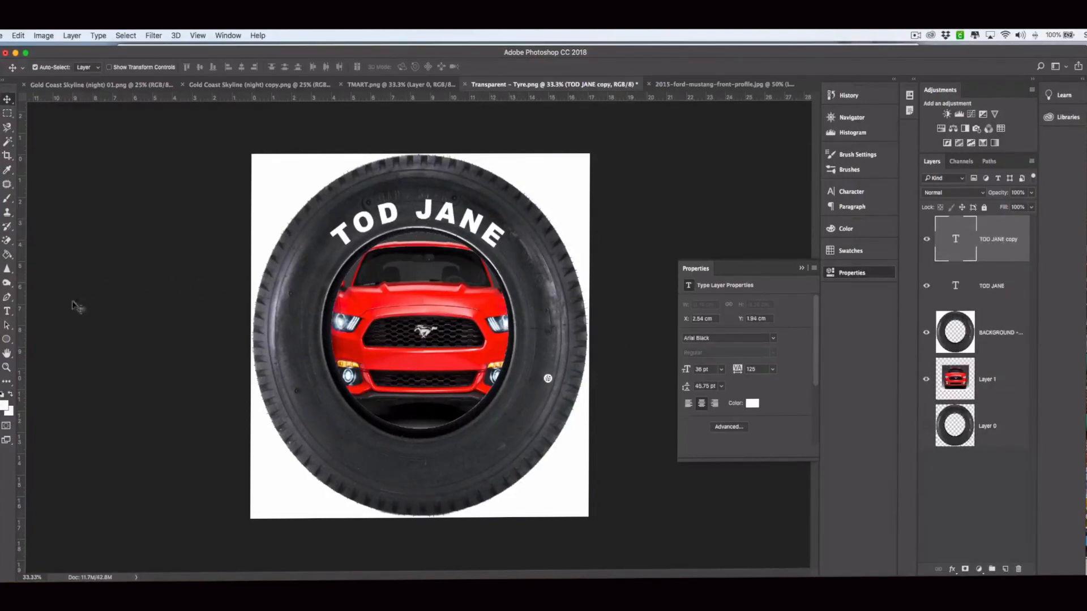
Slide the duplicated text round the circular path to the bottom of the tyre
left_click(5, 311)
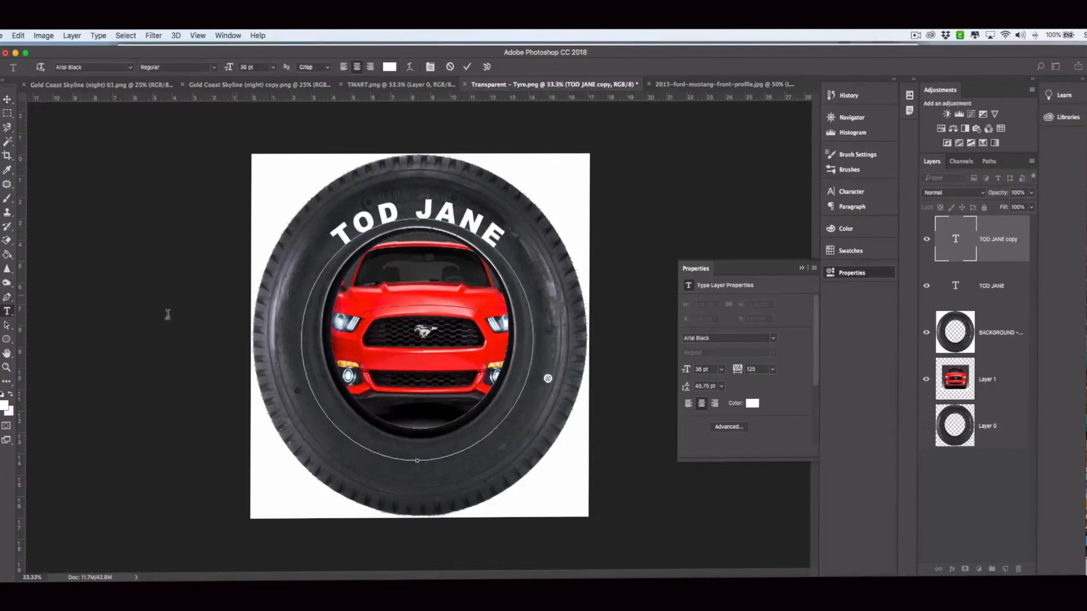
left_click(8, 325)
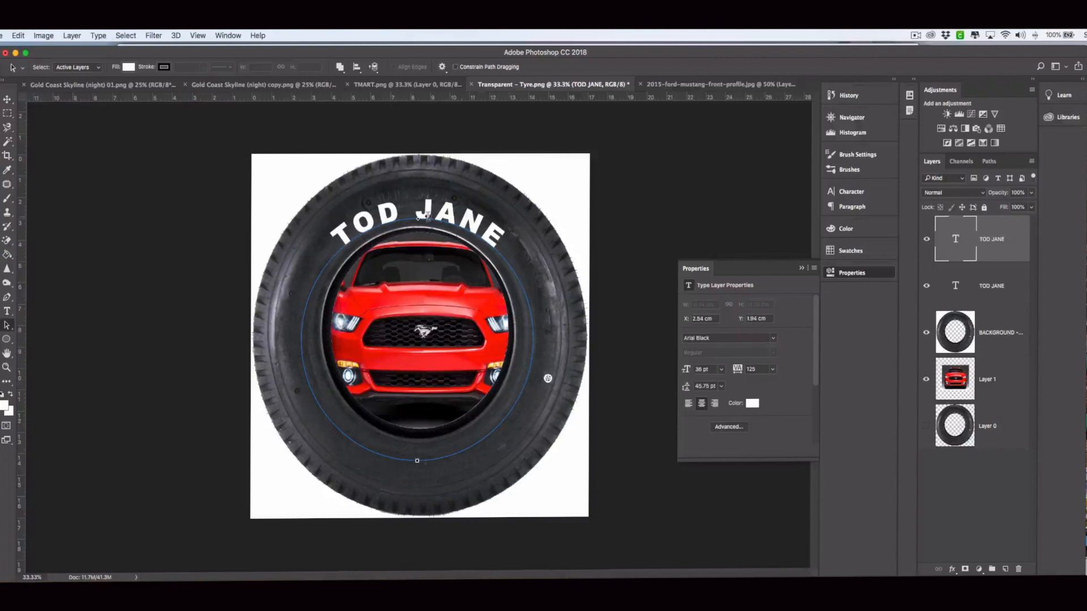
left_click(419, 218)
left_click_drag(511, 273, 417, 460)
Replace the bottom text with T-MARTS and commit it
left_click(8, 312)
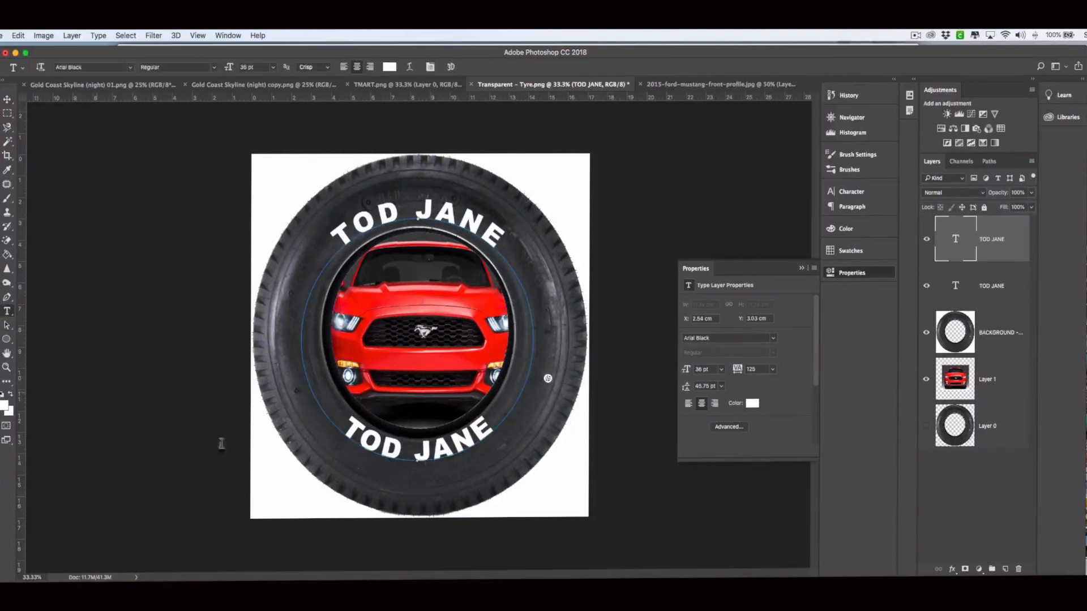
left_click(417, 448)
key("ctrl+a")
type("T-MARTS")
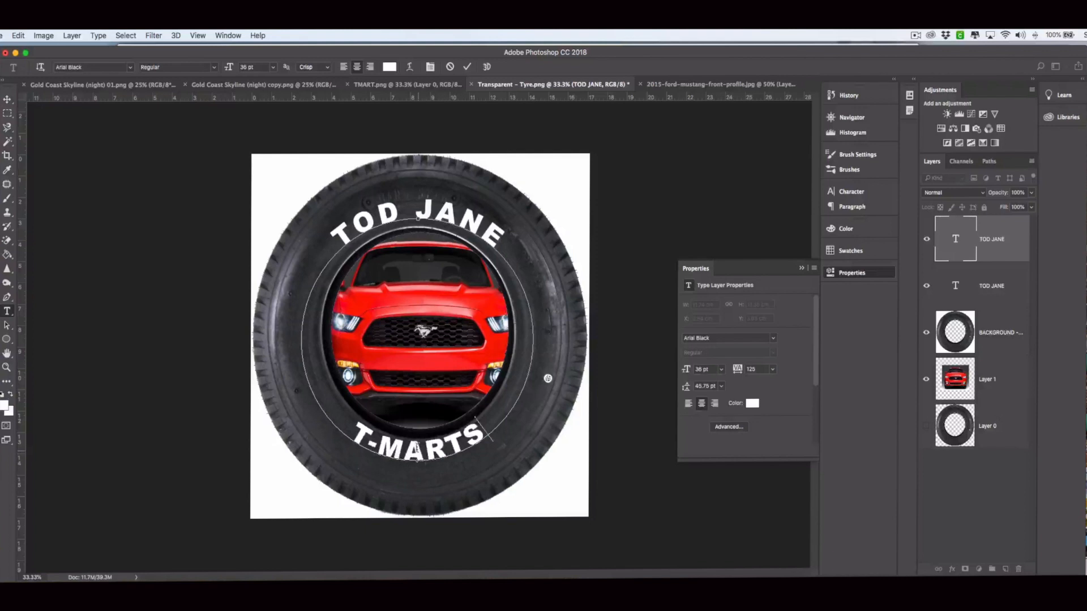
left_click(8, 99)
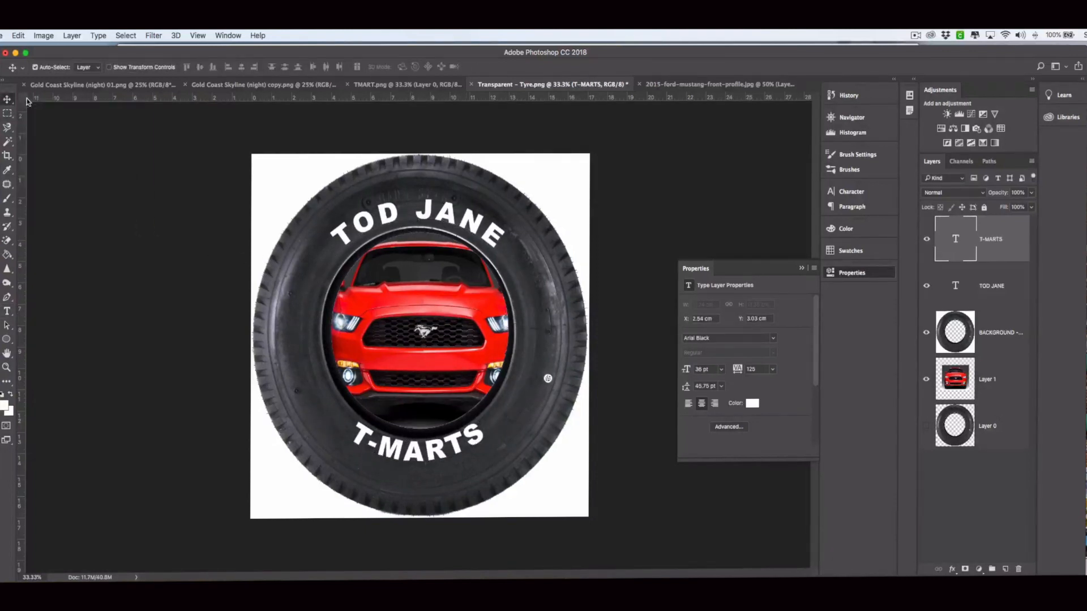
Scale the T-MARTS text to about 105% (37.78 pt) in the lower tread and apply it
key("super+t")
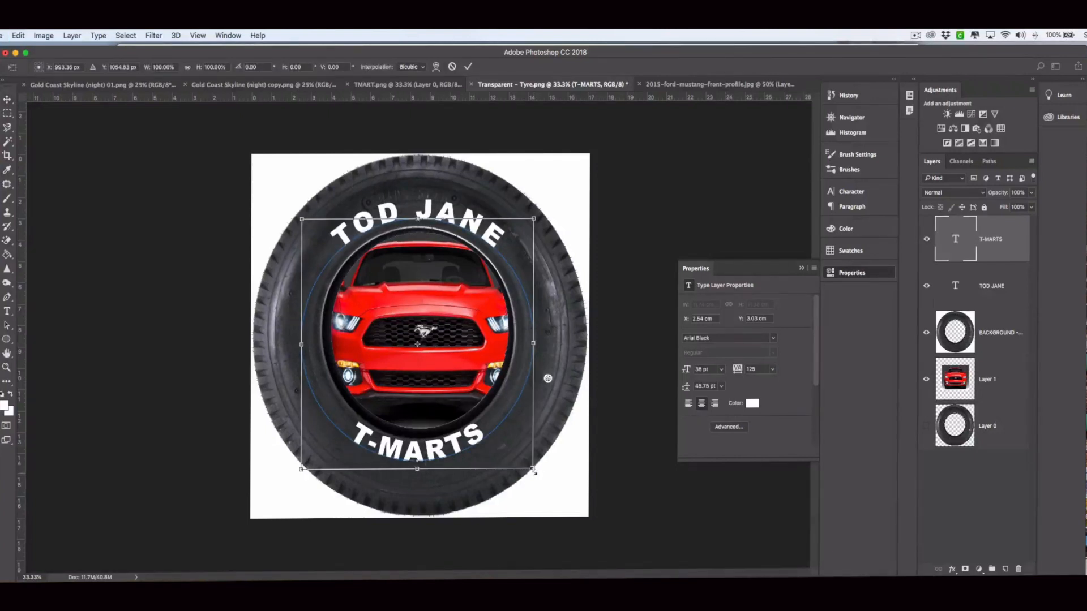
mouse_move(535, 474)
left_mouse_down()
mouse_move(548, 484)
mouse_move(517, 463)
left_mouse_up()
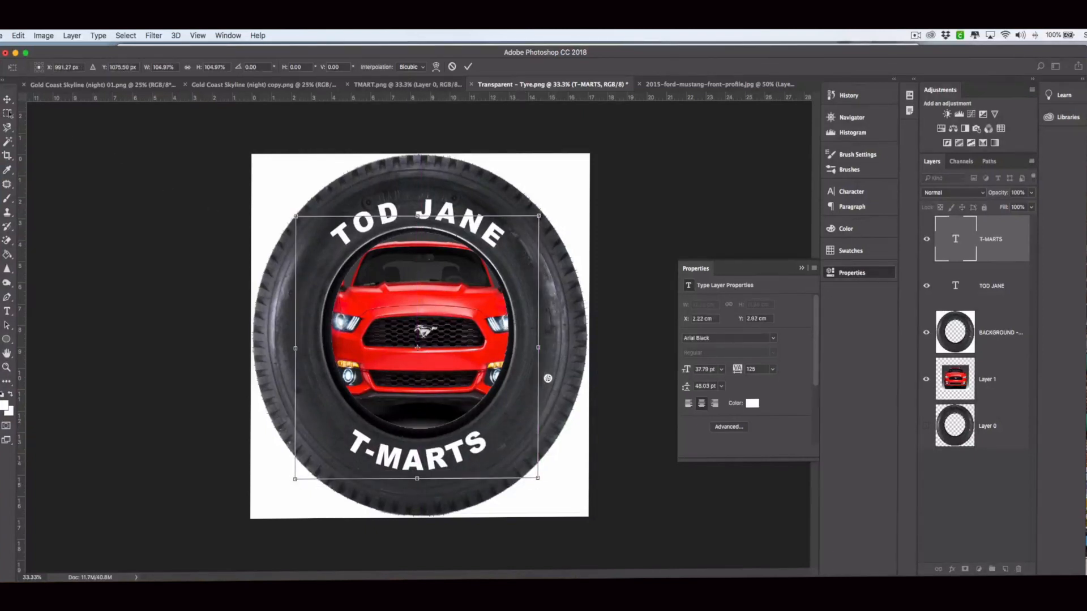
left_click(6, 100)
left_click(645, 231)
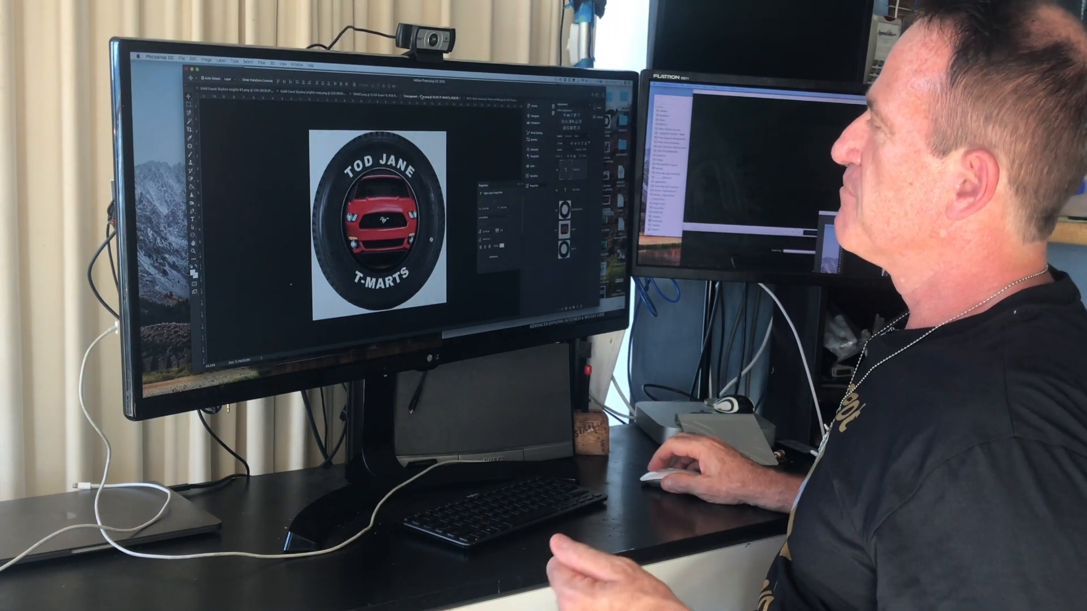
Close the Mustang, Transparent Tyre and TMART documents, answering each save prompt
left_click(470, 98)
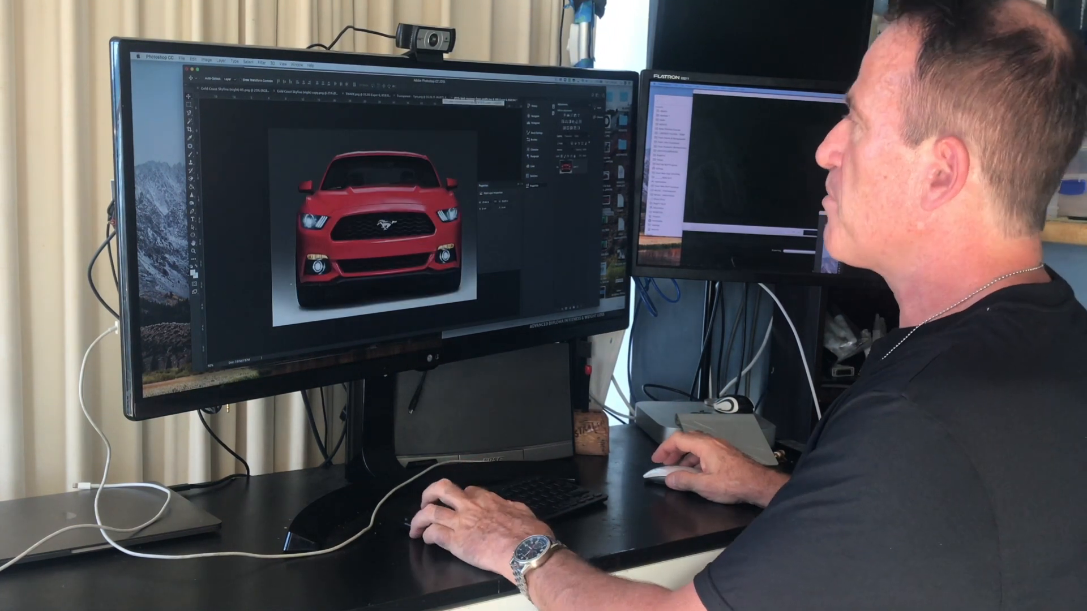
key("super+w")
left_click(419, 169)
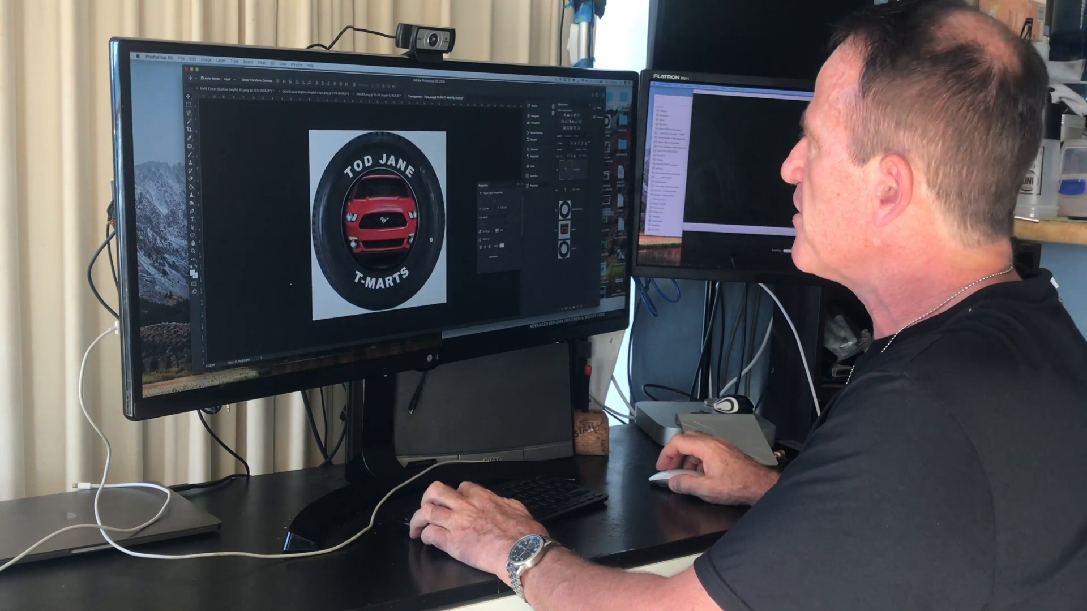
key("super+w")
left_click(420, 171)
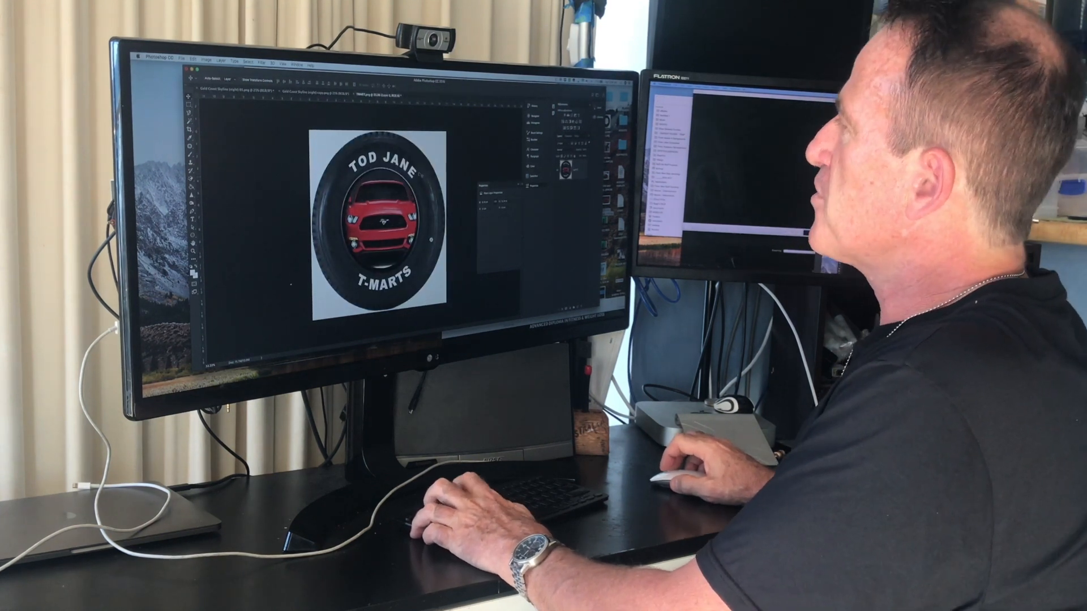
key("super+w")
left_click(420, 171)
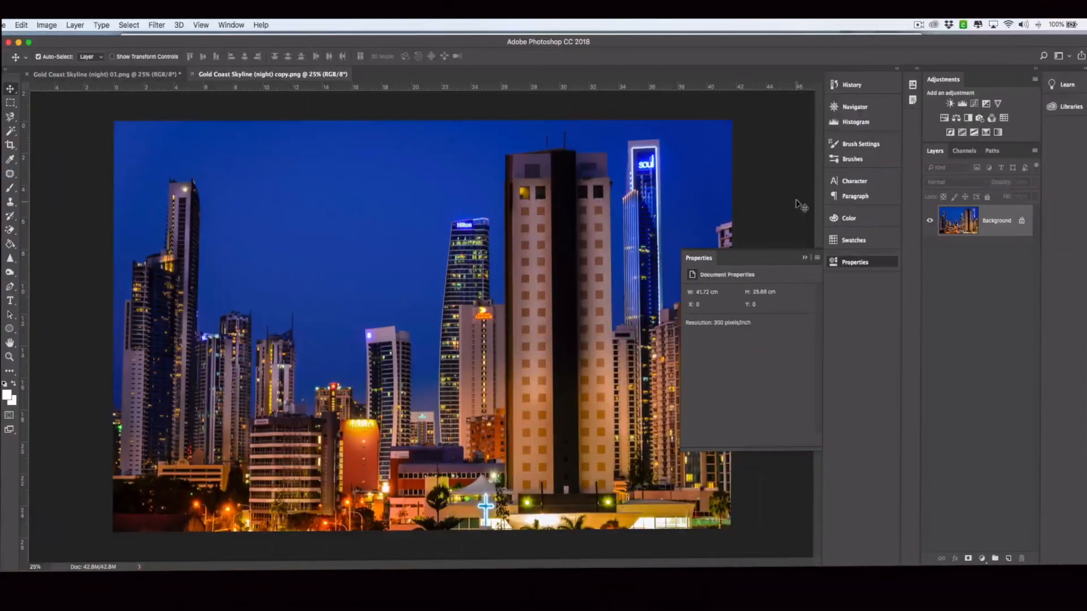
Pick the Magic Wand and select the blue sky, zooming in to inspect the edges
left_click(805, 258)
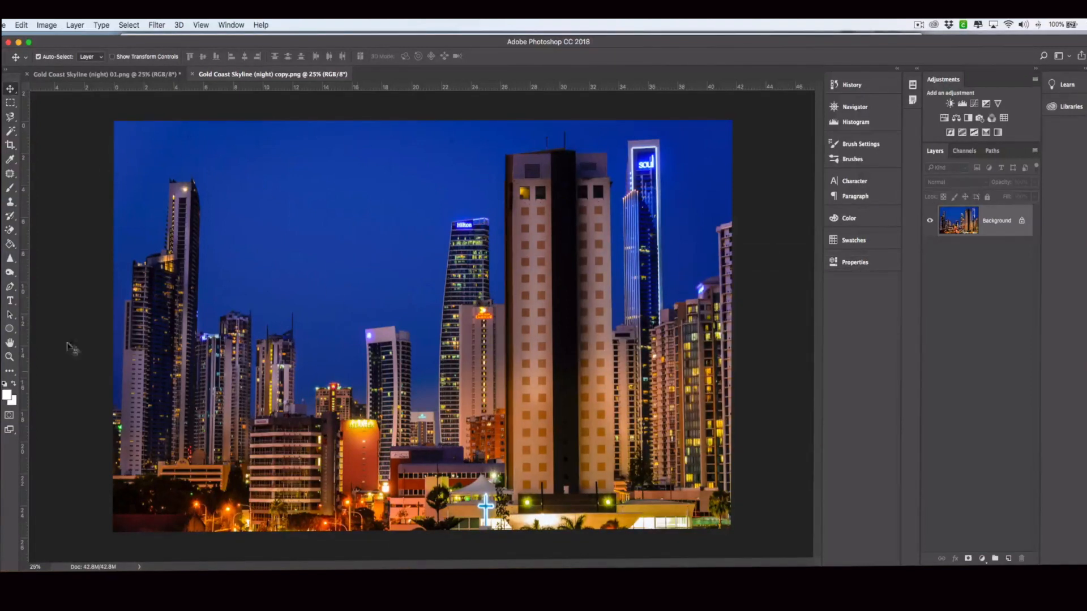
left_click_drag(16, 135, 82, 145)
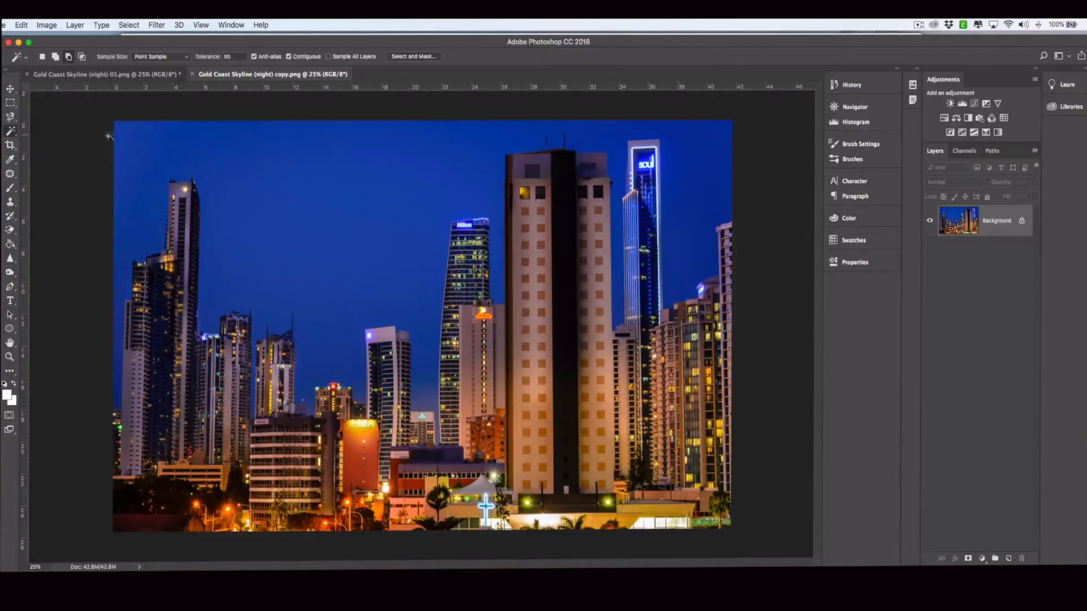
left_click(138, 139)
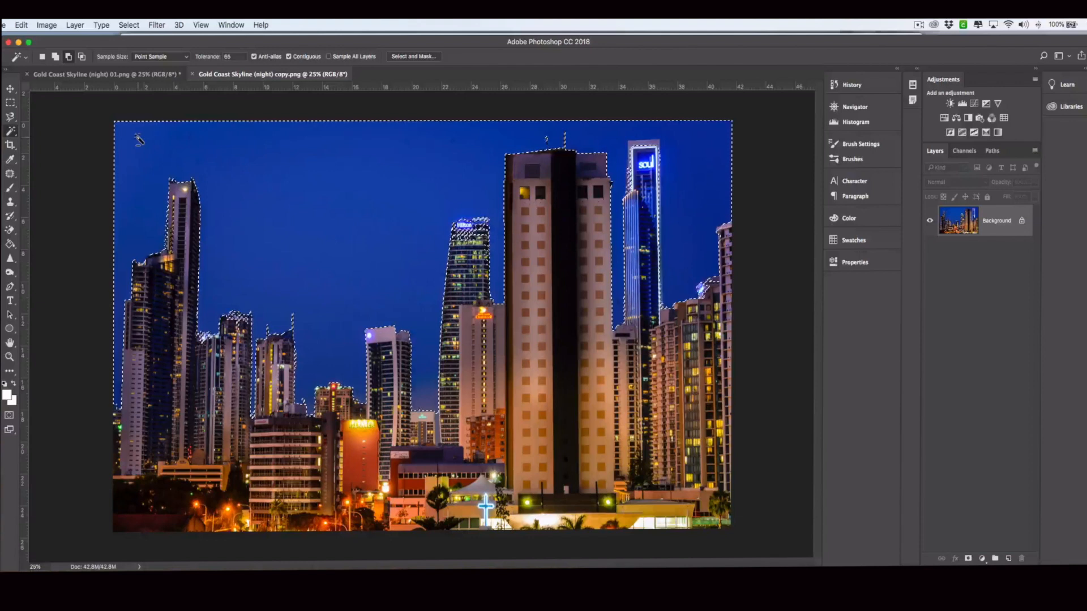
key("super+equal")
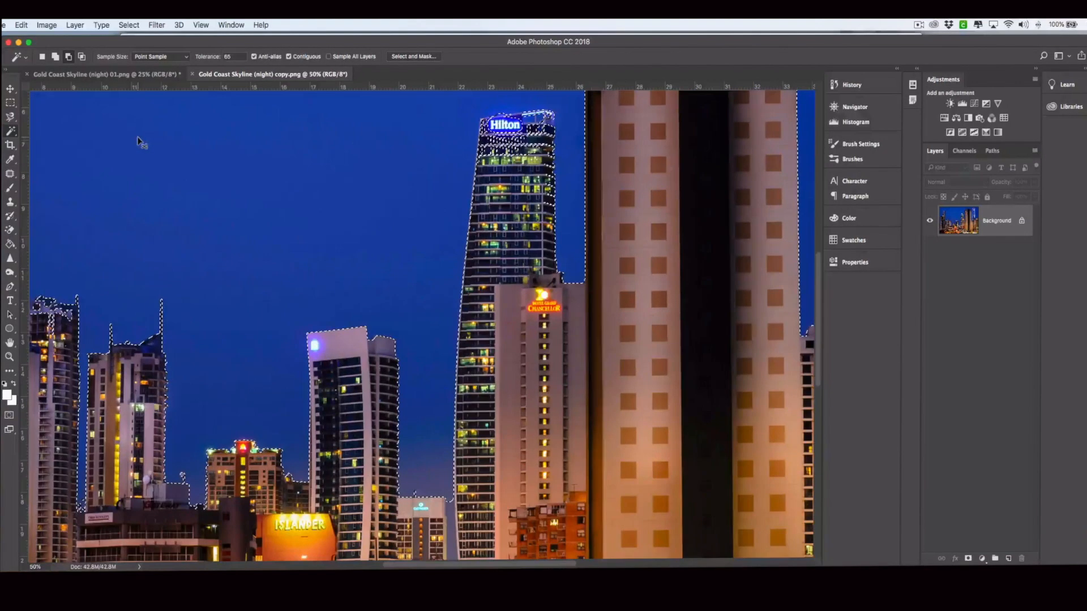
scroll(217, 283, "left", 3)
scroll(218, 281, "left", 15)
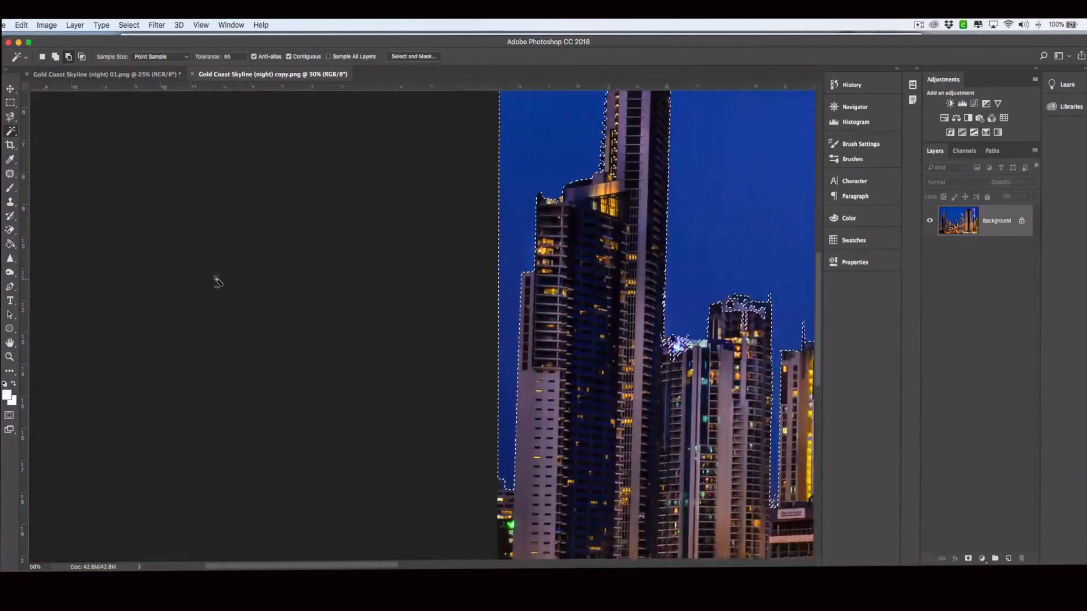
scroll(218, 281, "up", 5)
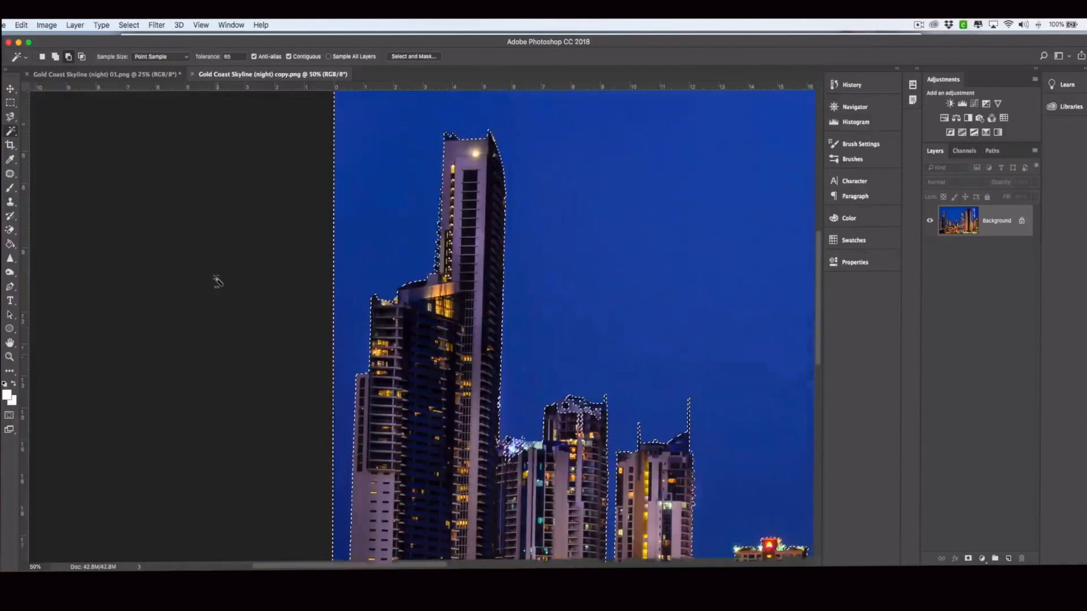
scroll(256, 291, "right", 8)
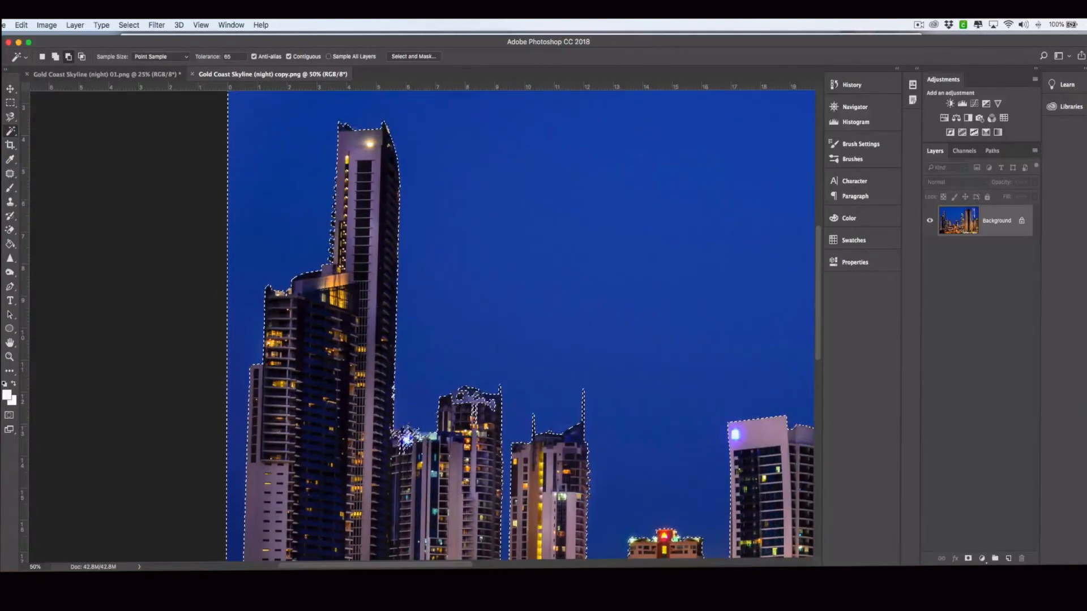
Redo the sky selection, adding the leftover sky patches between the buildings
left_click(418, 426)
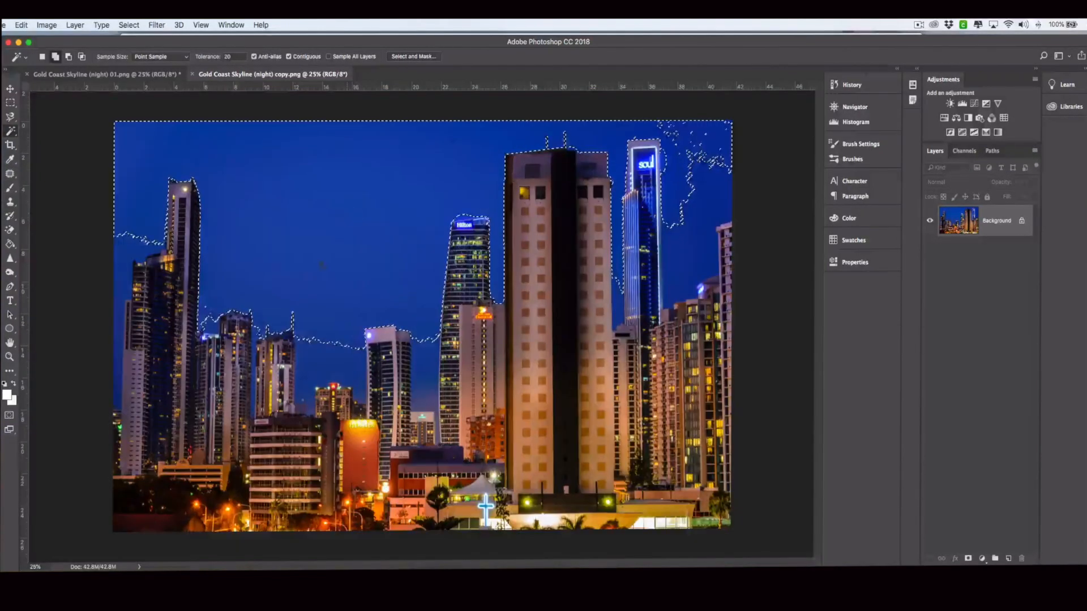
left_click(327, 367, "shift")
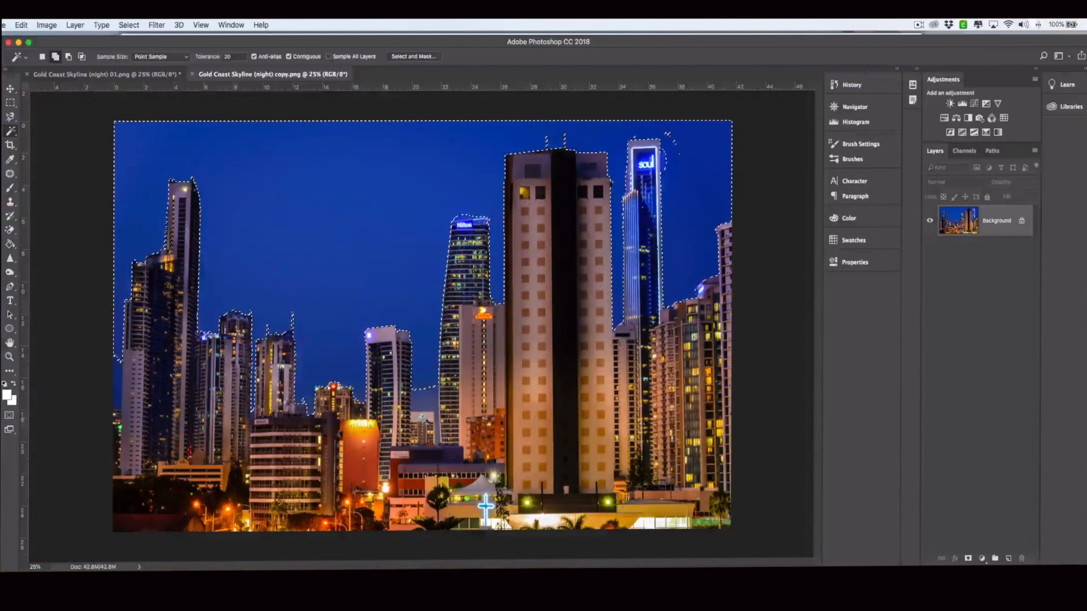
left_click(425, 400, "shift")
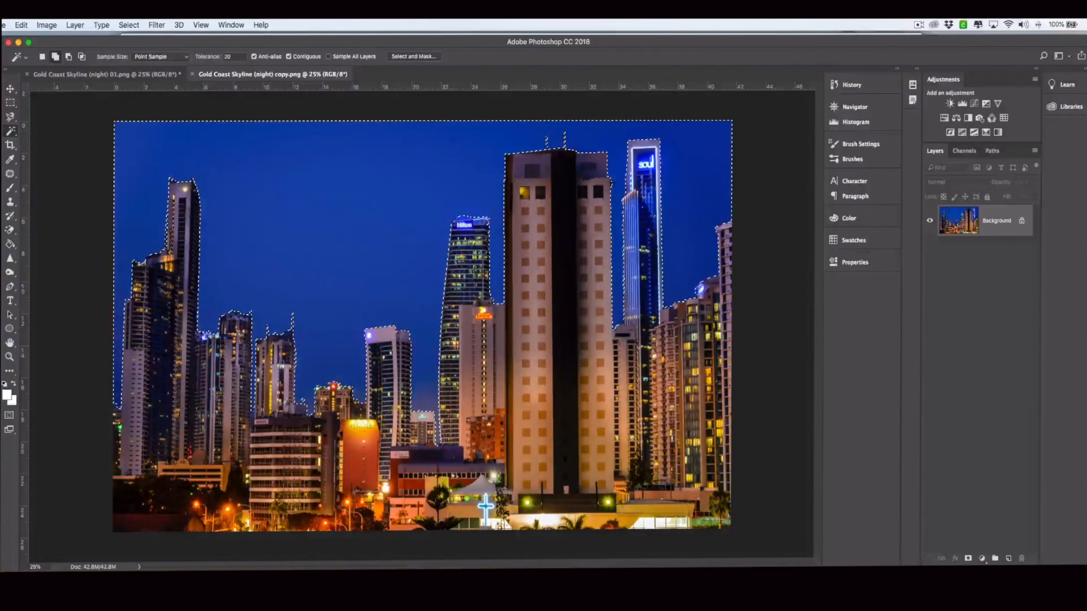
Invert the selection to the buildings and preview it in Select and Mask with Marching Ants
left_click(126, 24)
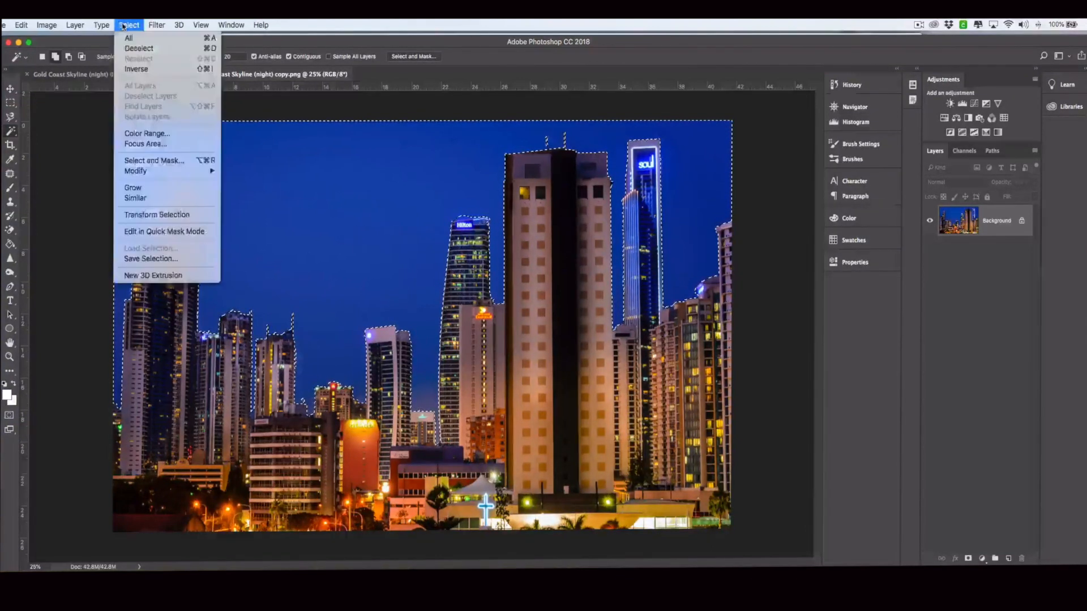
left_click(136, 69)
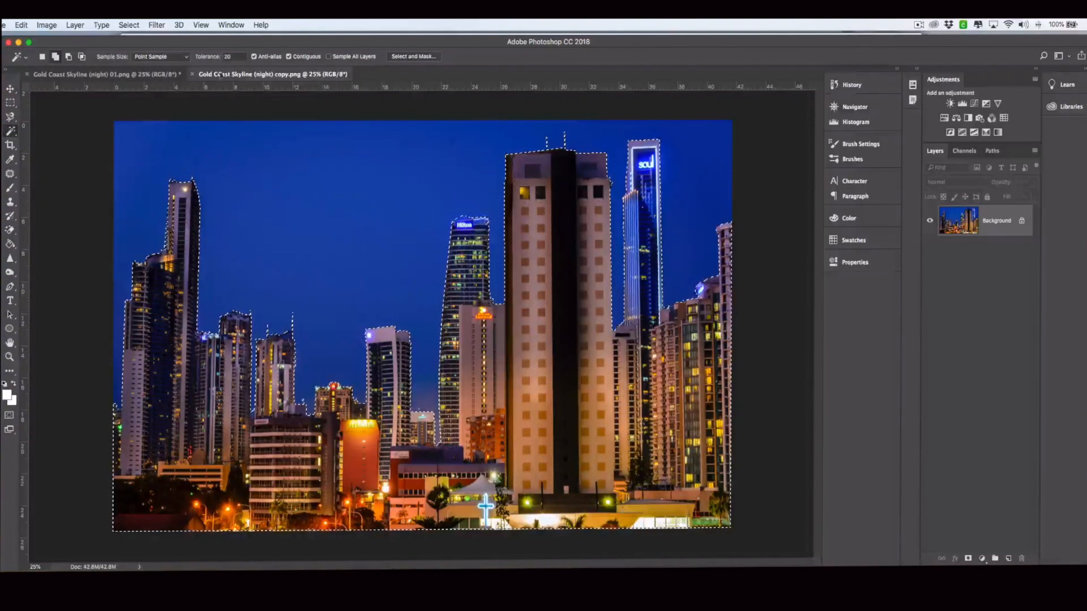
left_click(412, 57)
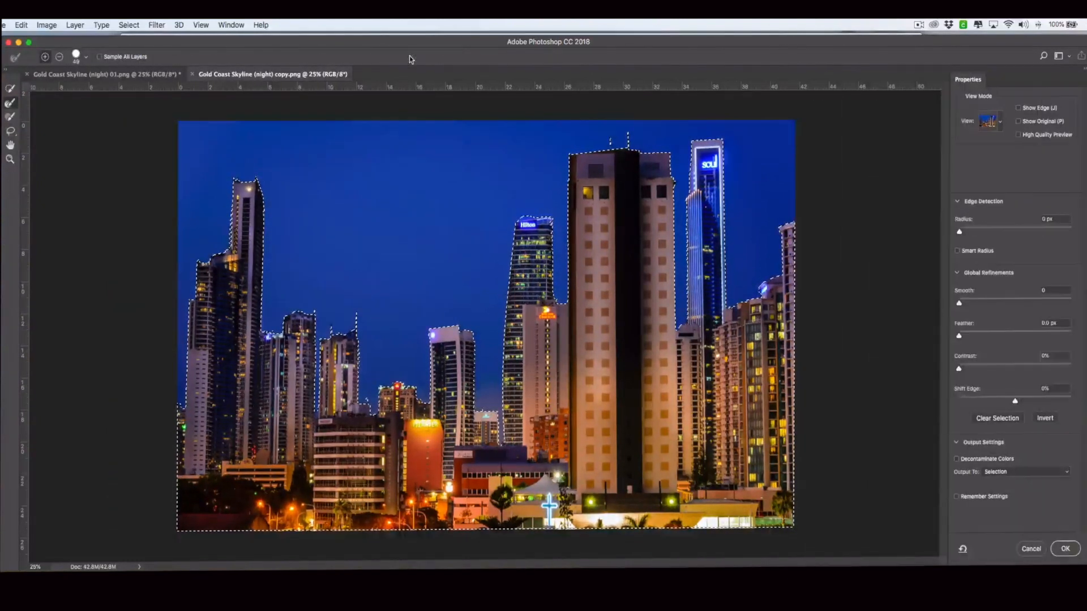
left_click(996, 124)
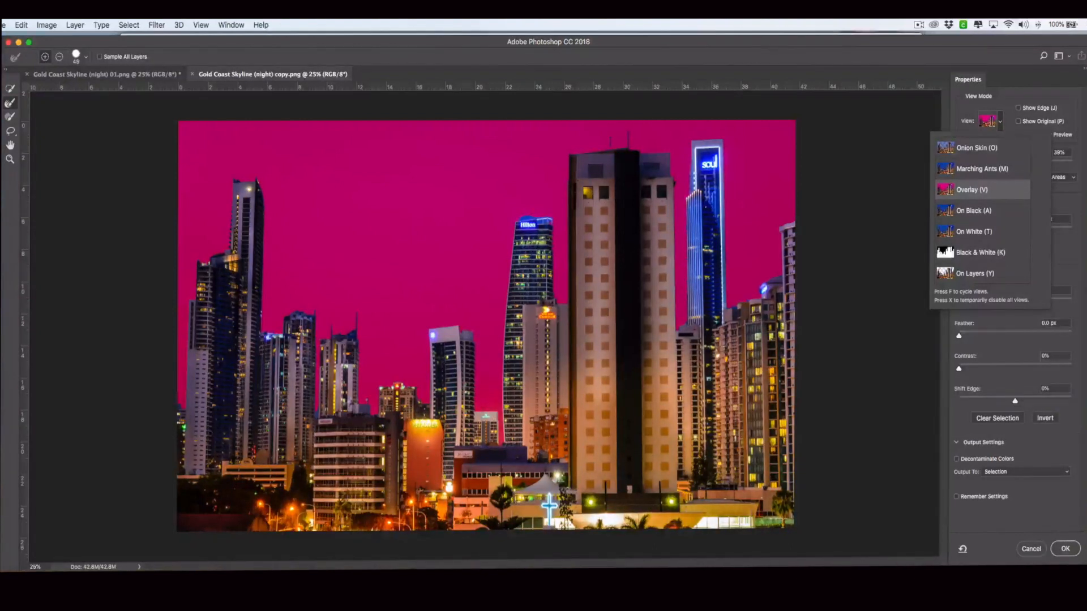
left_click(974, 170)
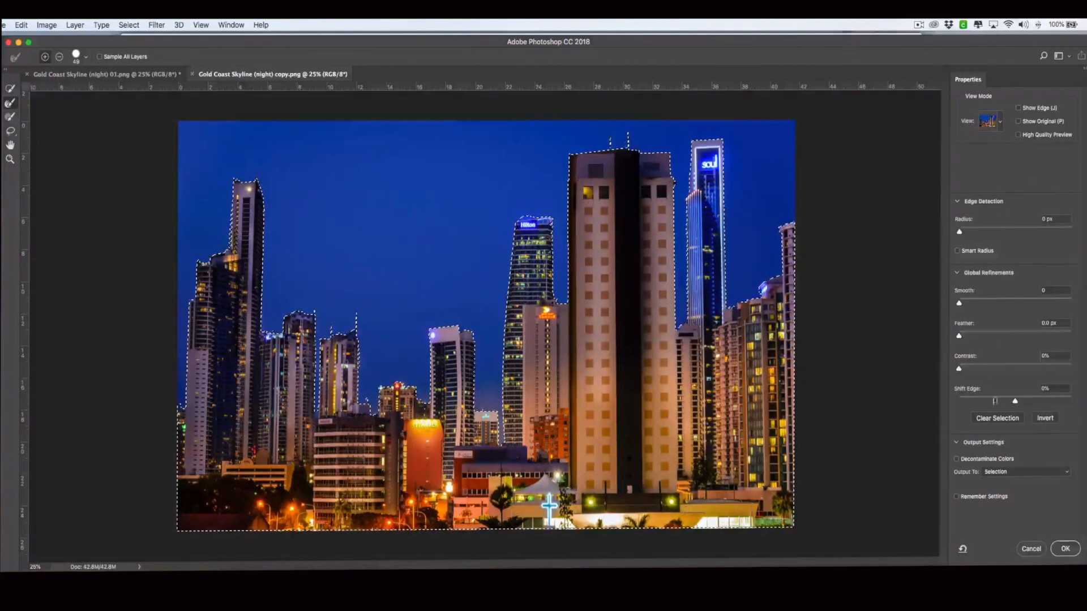
Shift the edge slightly inward and output the refinement to a layer mask, hiding the sky
left_click_drag(1015, 401, 1005, 403)
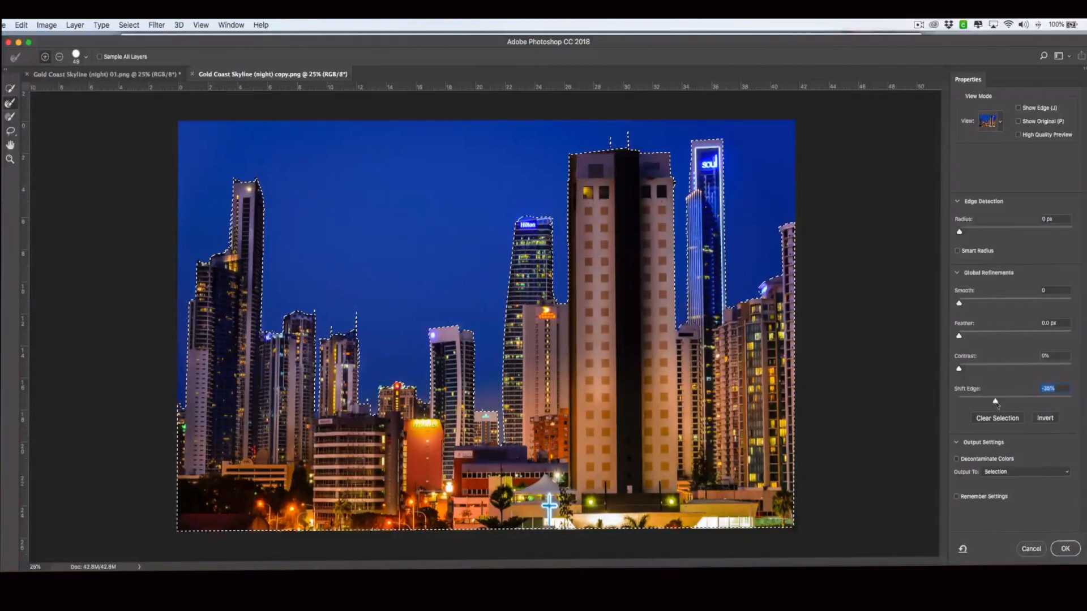
left_click(997, 478)
left_click(998, 474)
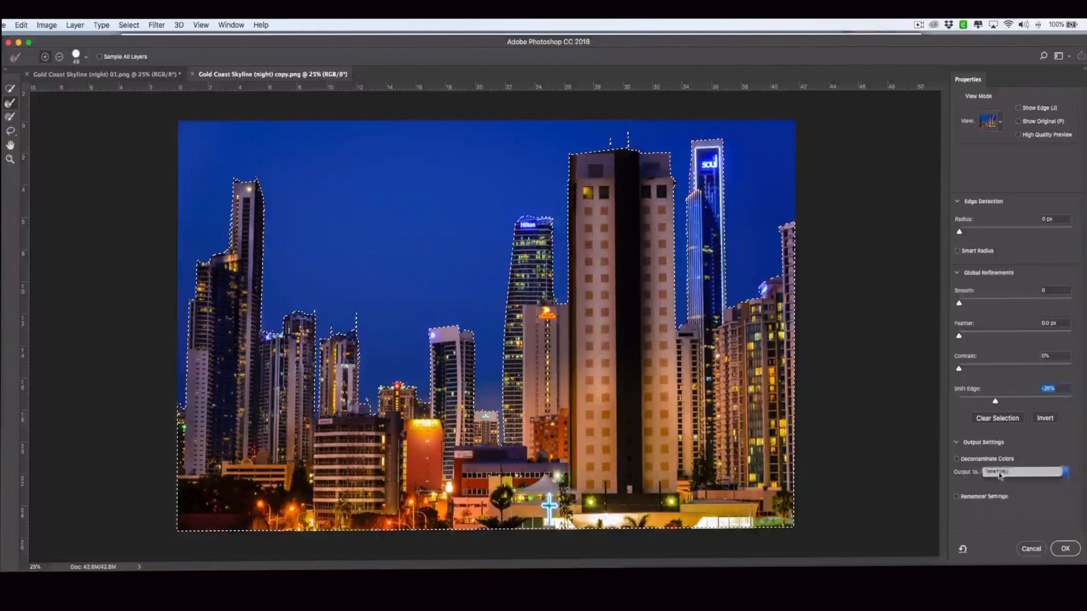
left_click(997, 475)
left_click(999, 480)
left_click(1060, 549)
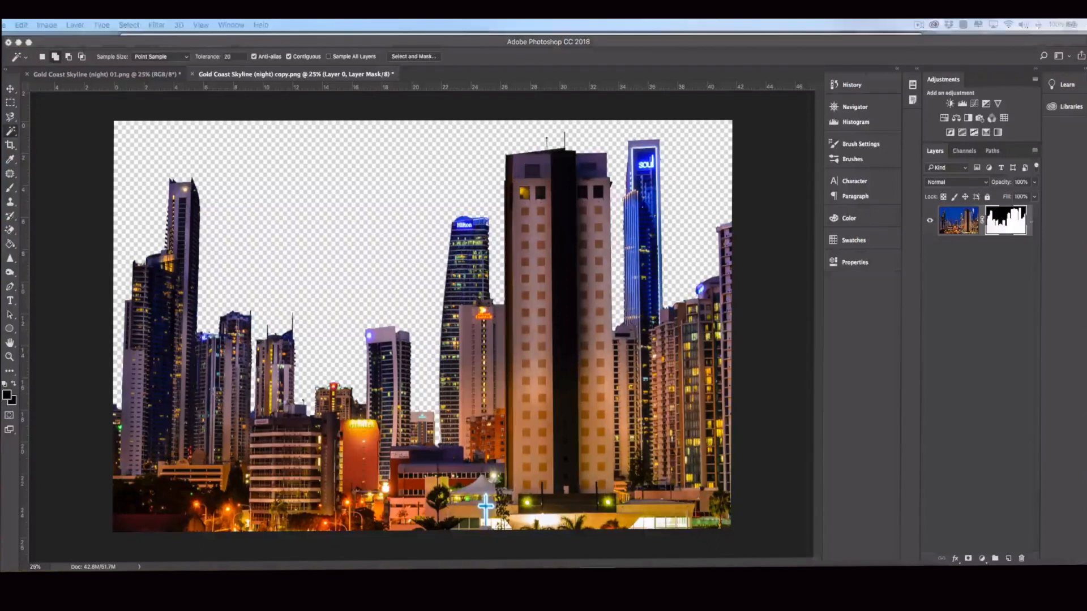
left_click_drag(1035, 247, 535, 74)
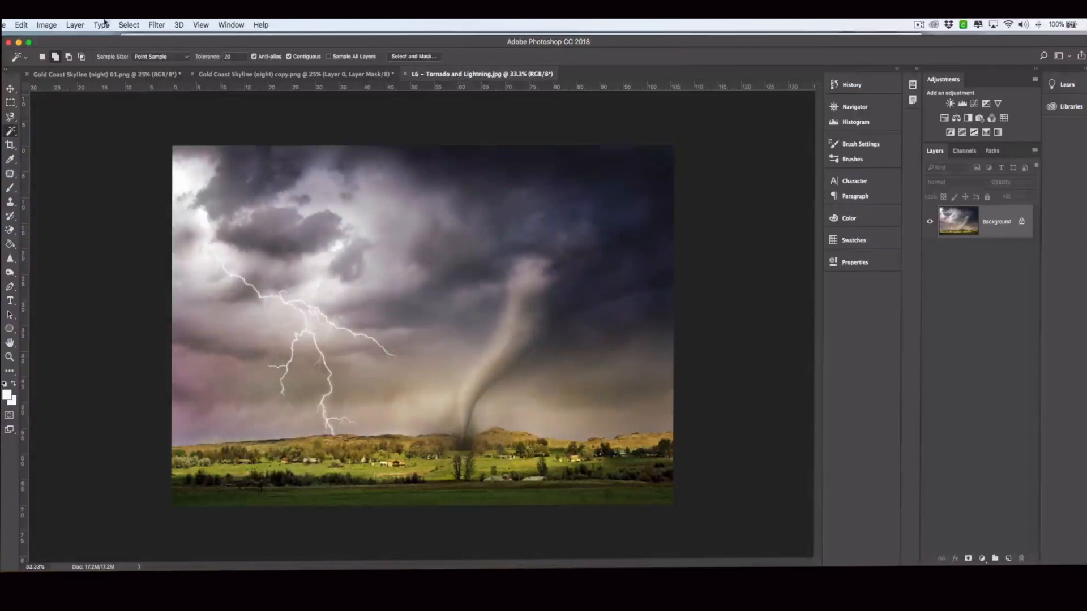
Marquee-select the whole tornado photo and flip the canvas horizontally so the tornado sits left
left_click(11, 103)
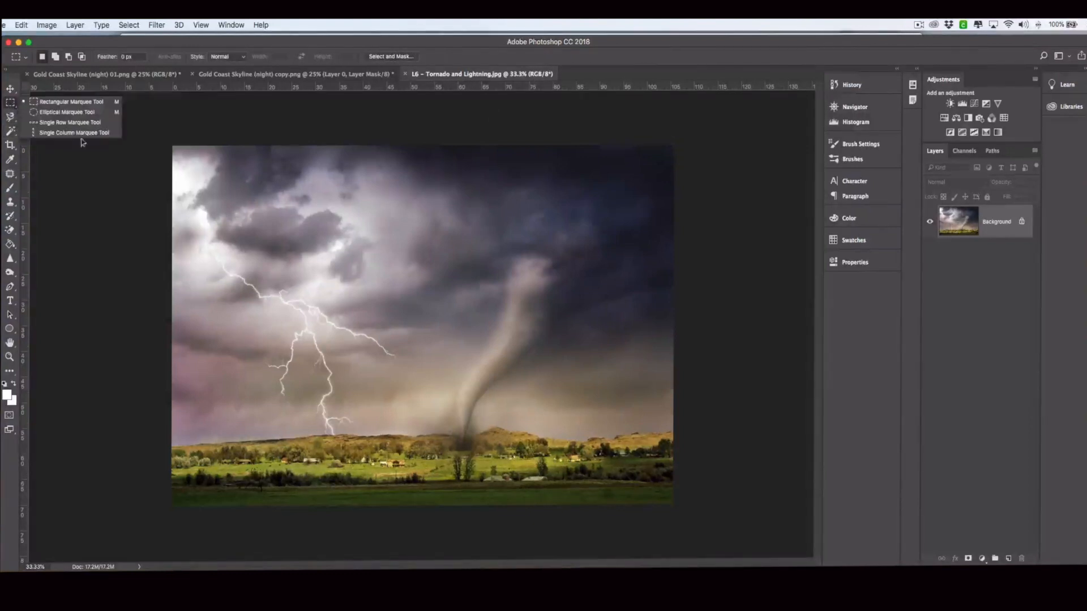
left_click(160, 145)
left_click_drag(706, 532, 68, 141)
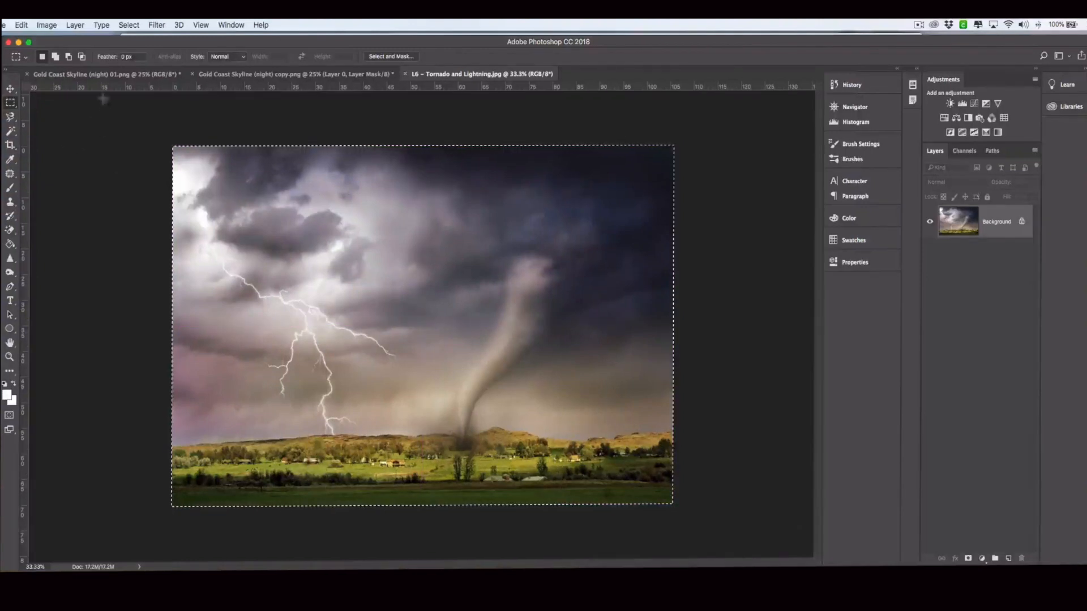
left_click(47, 25)
mouse_move(75, 134)
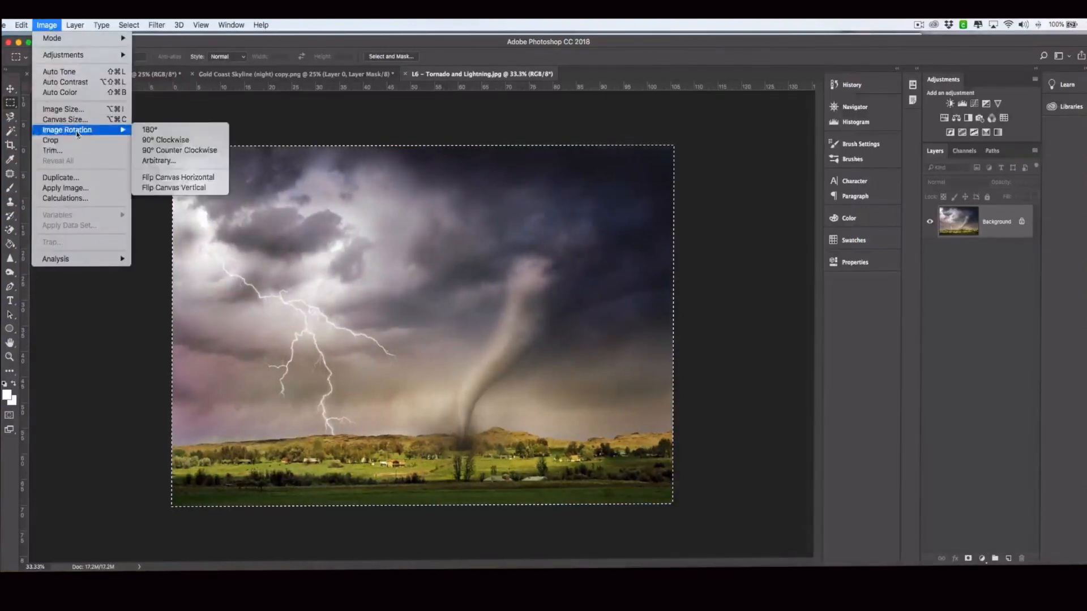
left_click(213, 179)
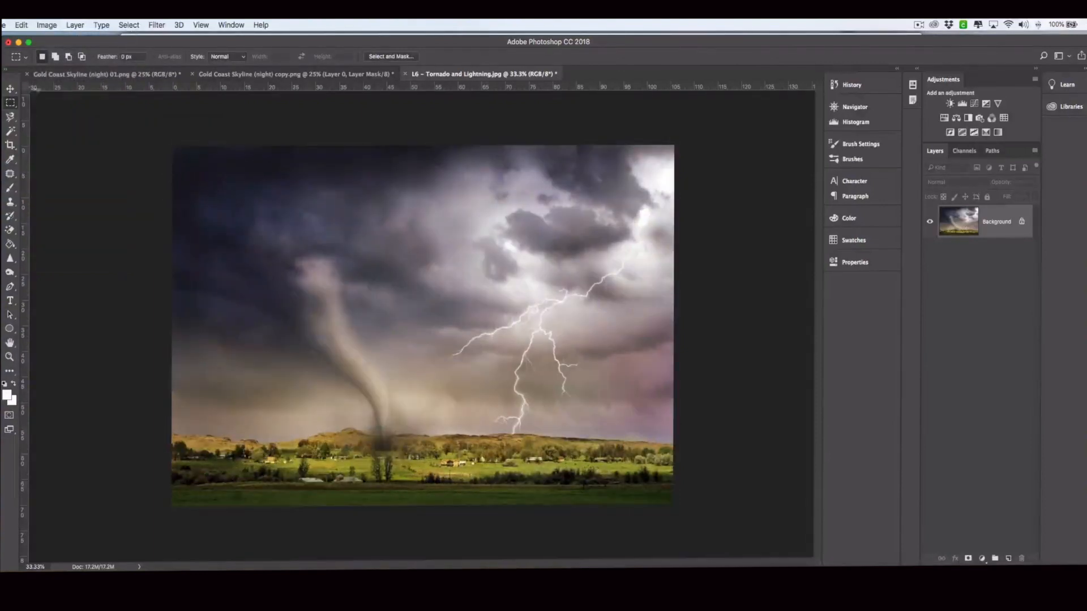
left_click(11, 90)
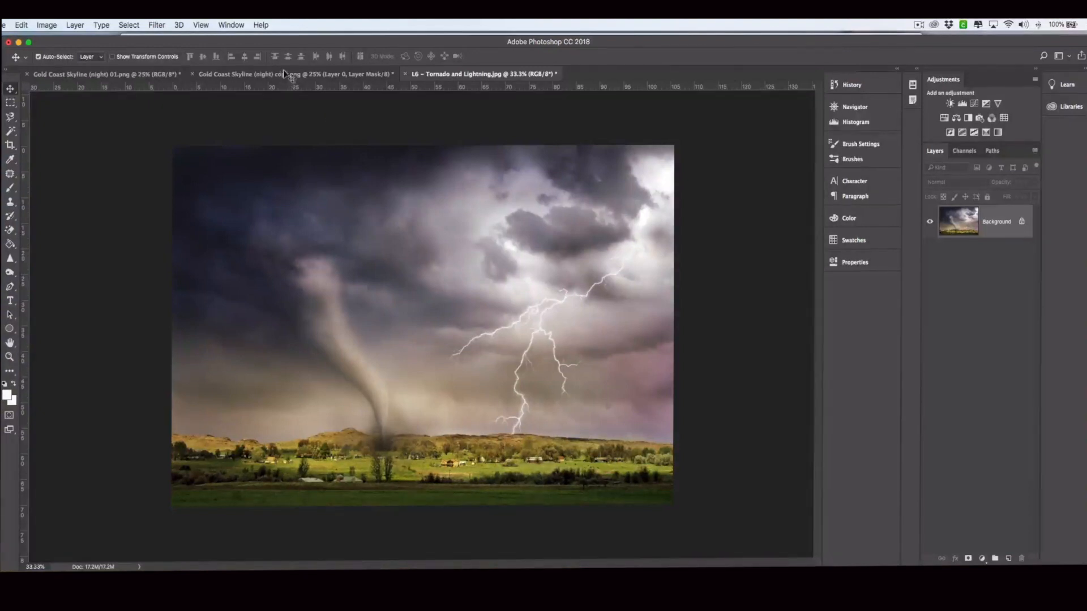
Unlock the tornado photo's Background layer and drag the image into the skyline document
left_click(1022, 221)
left_click_drag(364, 198, 305, 76)
left_click_drag(351, 187, 442, 341)
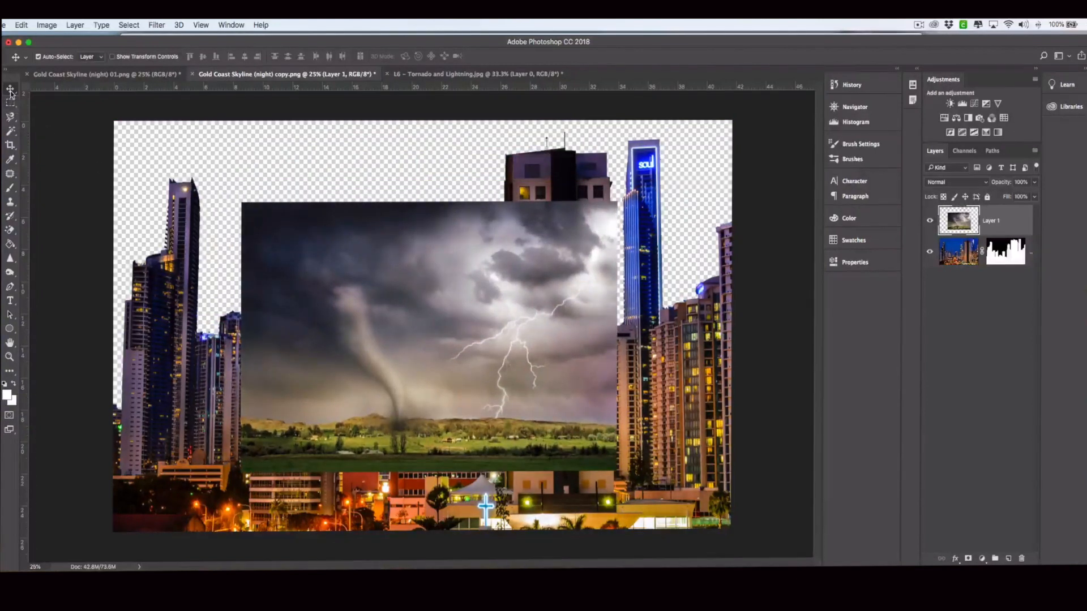
Scale the tornado layer to about 203%, then move it beneath the skyline layer, shifted up-left
key("super+t")
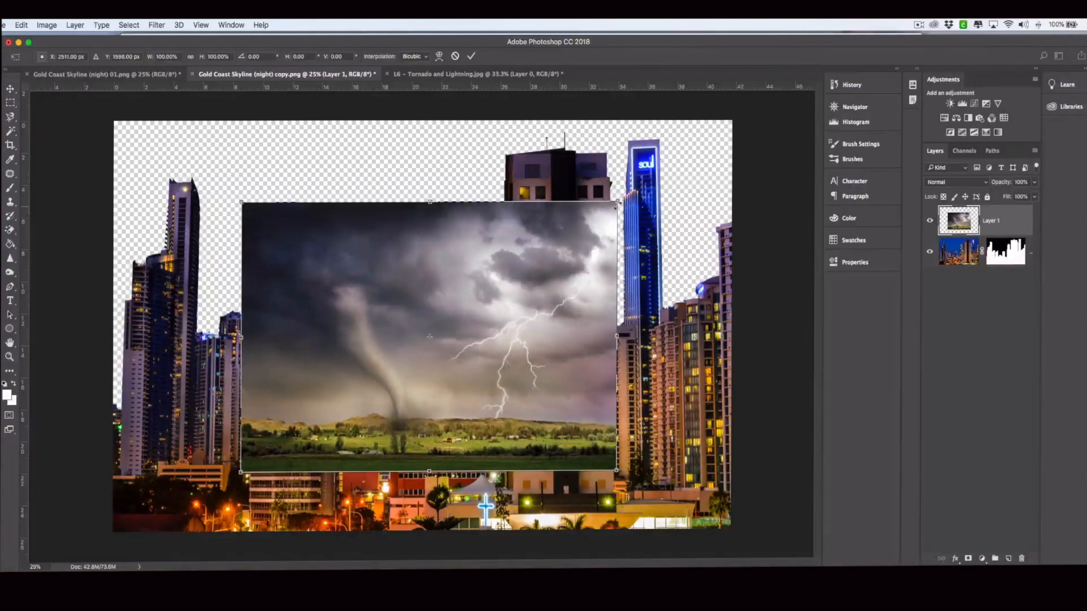
left_click_drag(618, 203, 807, 112)
left_click_drag(675, 199, 586, 271)
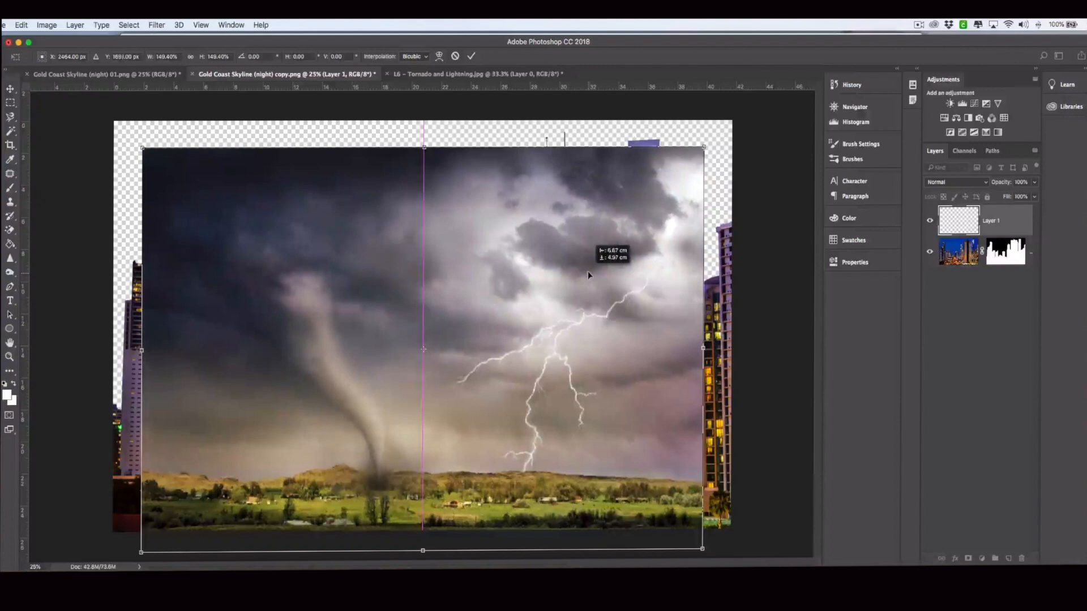
left_click_drag(704, 142, 914, 22)
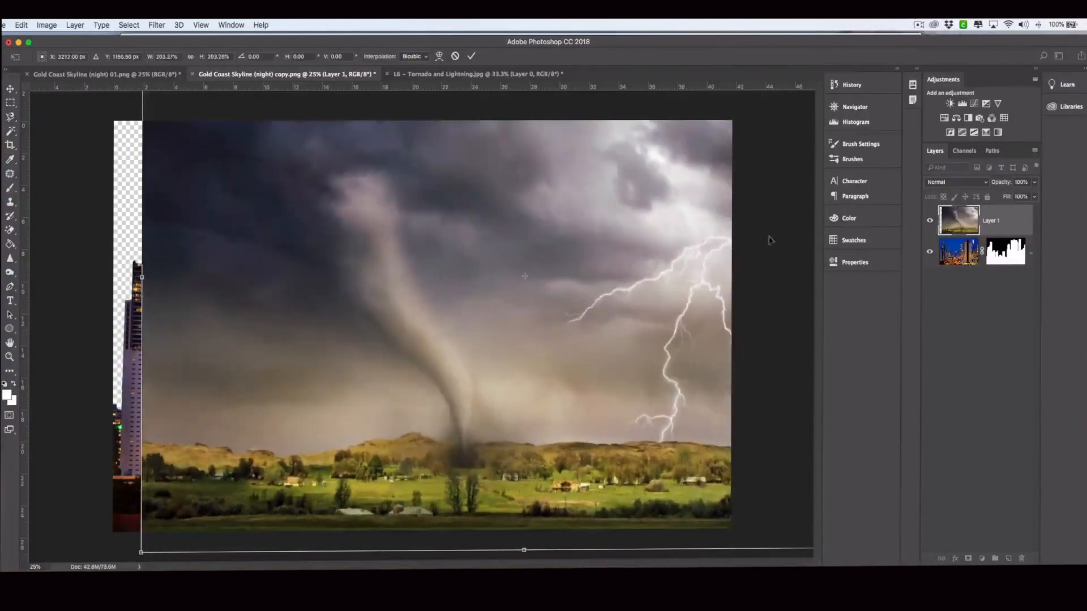
left_click_drag(757, 241, 720, 255)
left_click_drag(721, 256, 711, 260)
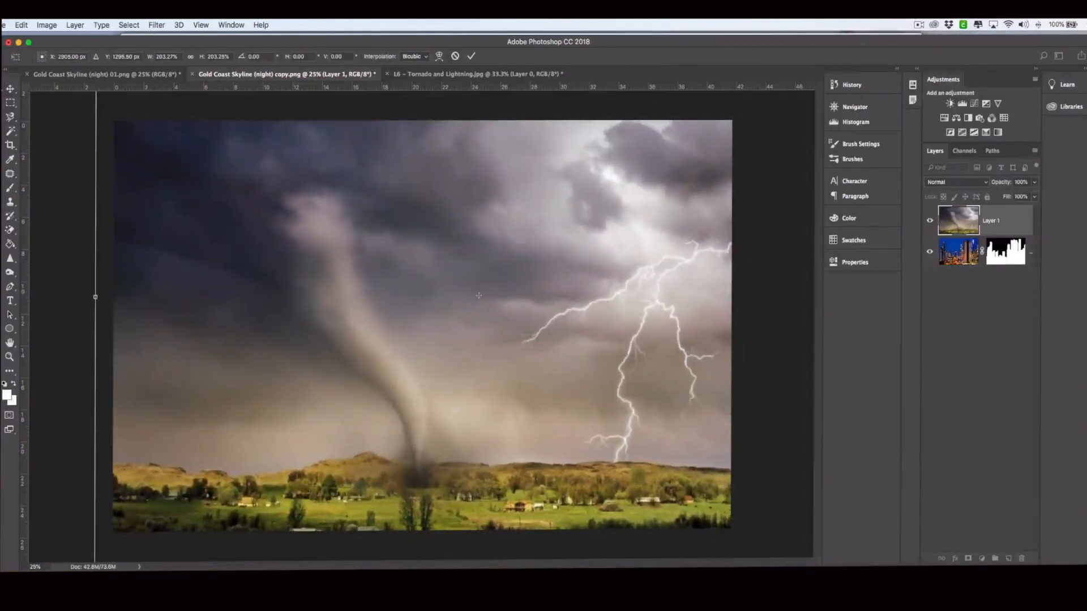
left_click(11, 89)
key("Return")
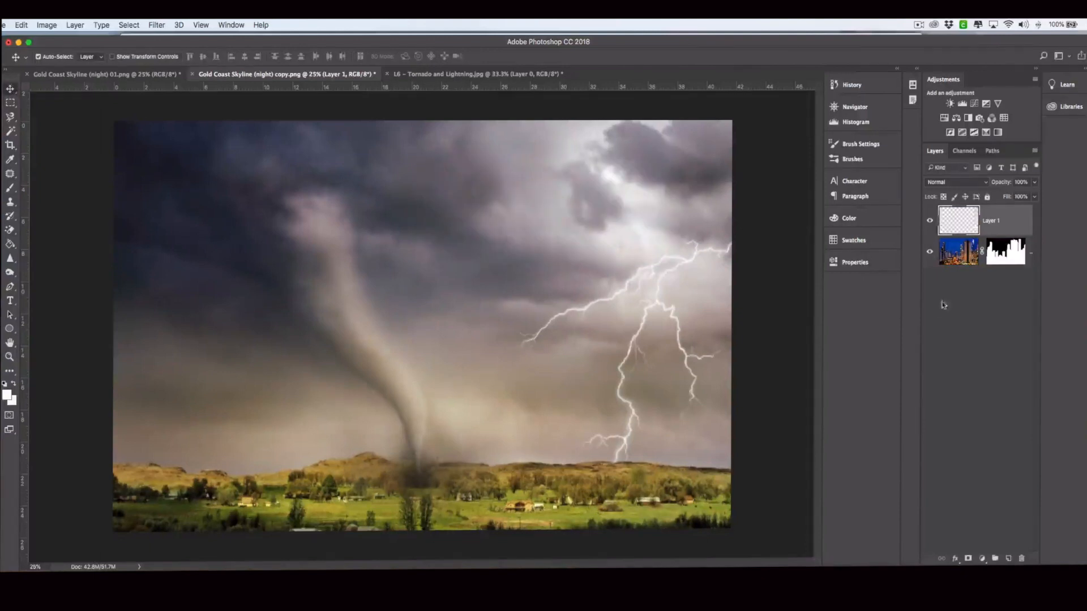
left_click_drag(960, 221, 968, 269)
left_click_drag(403, 246, 353, 222)
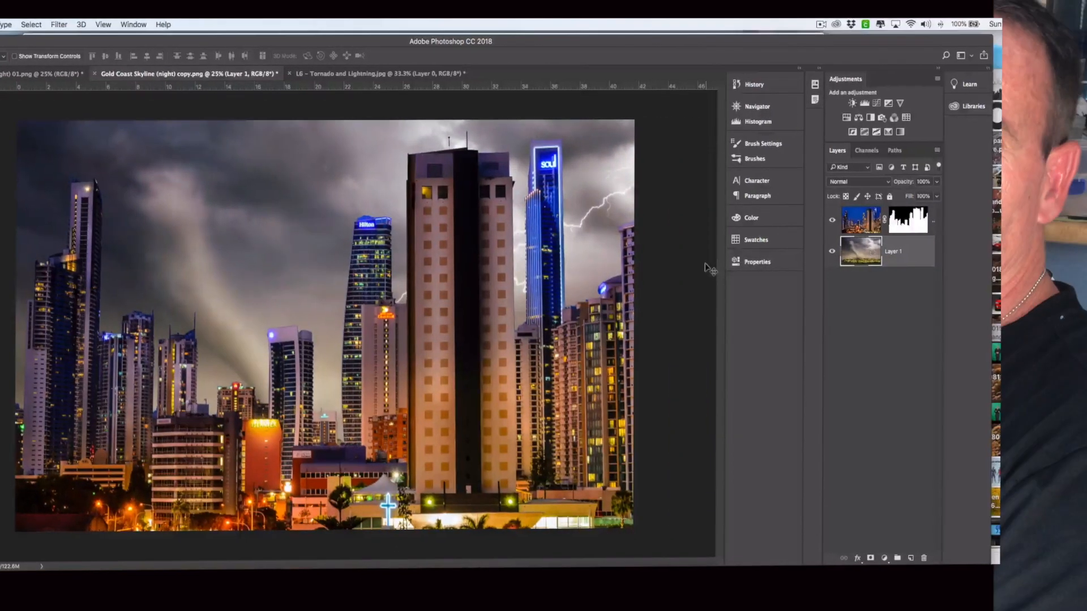